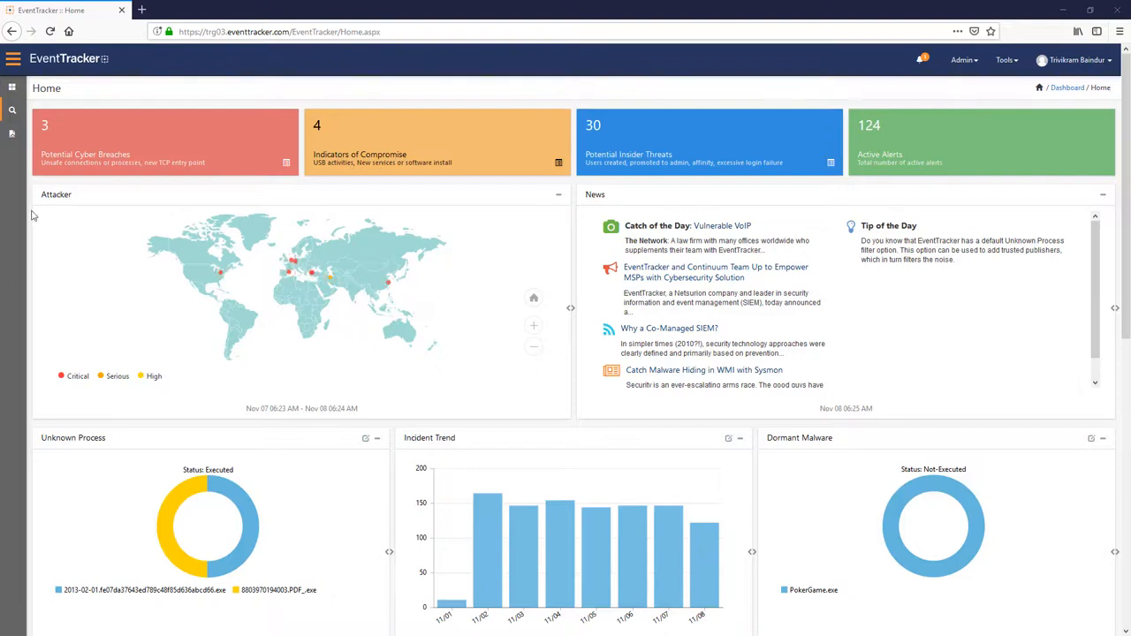
# Step: Open the log search and enter the person's first name in double quotes as the Lucene query
pyautogui.click(11, 112)
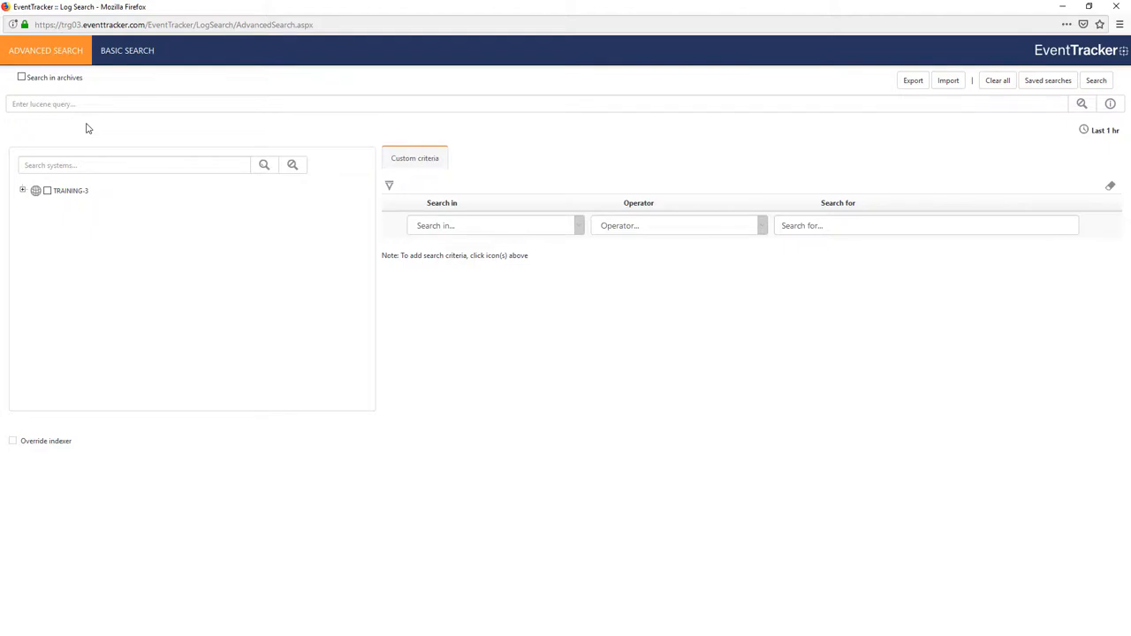
pyautogui.click(76, 105)
pyautogui.write('"John')
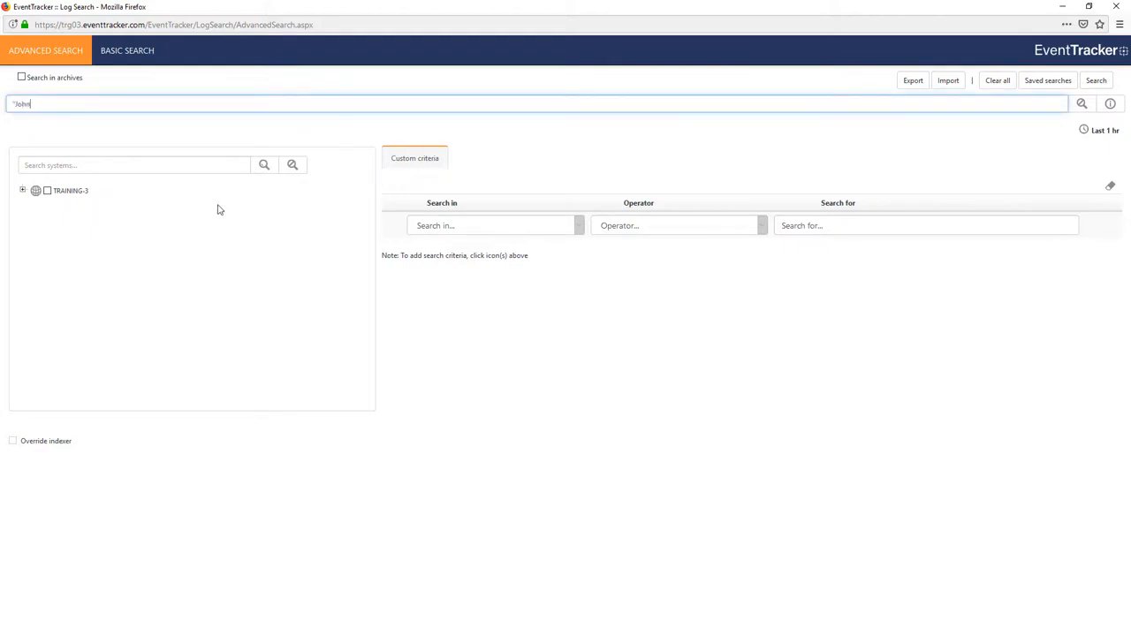
pyautogui.write('"')
# Step: Review the relative and absolute time range options, choose the quick range Last 1 day, and run the search
pyautogui.click(1085, 130)
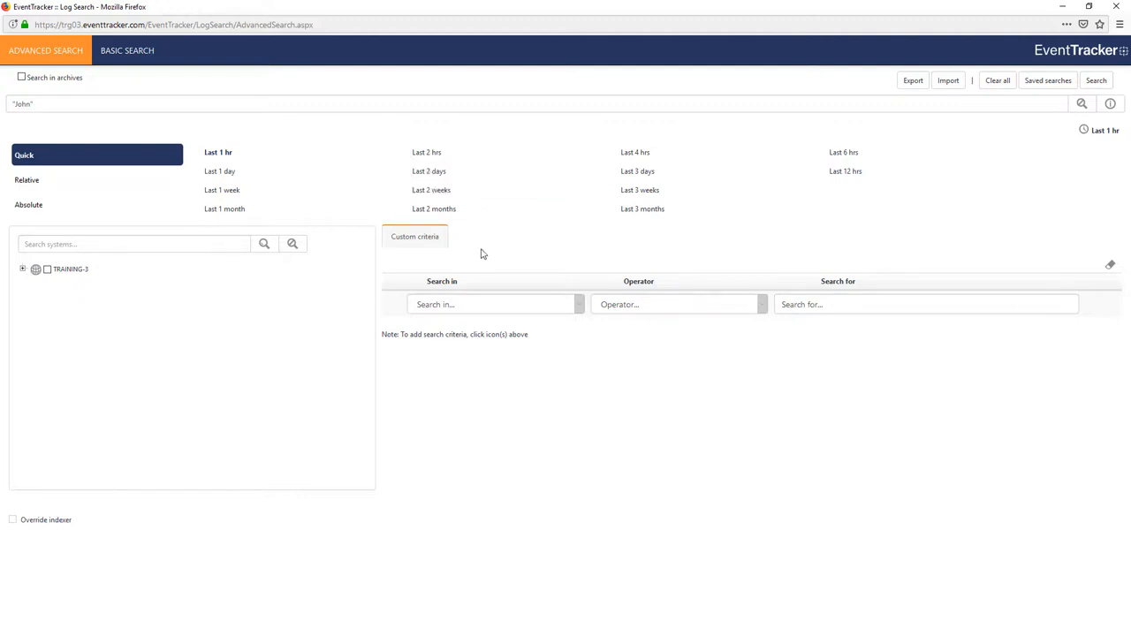
pyautogui.click(46, 185)
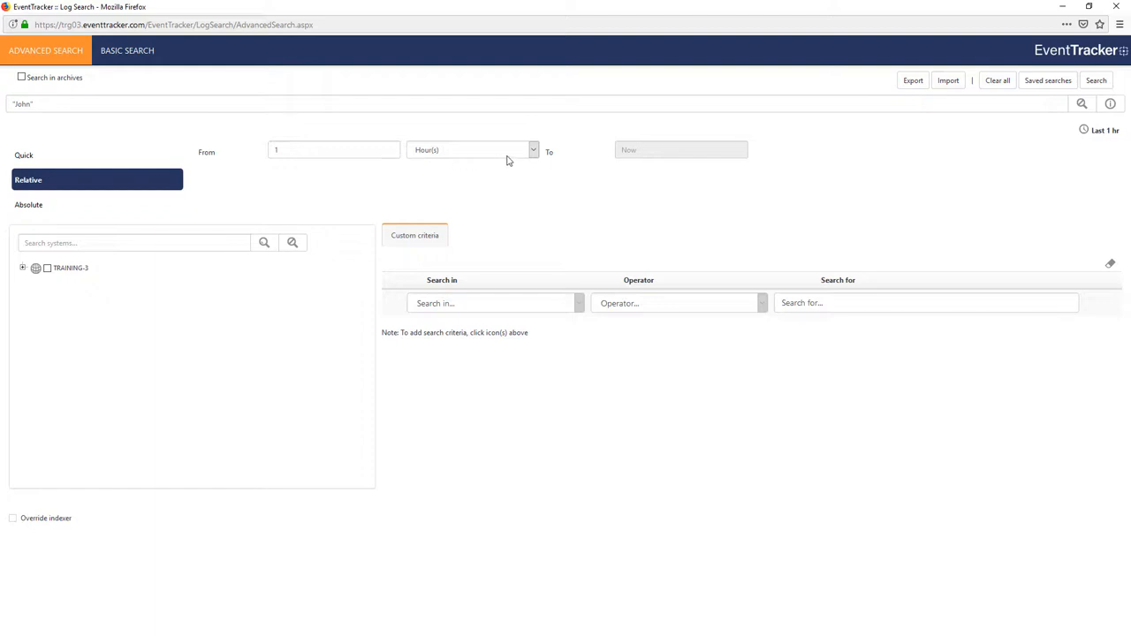
pyautogui.click(96, 212)
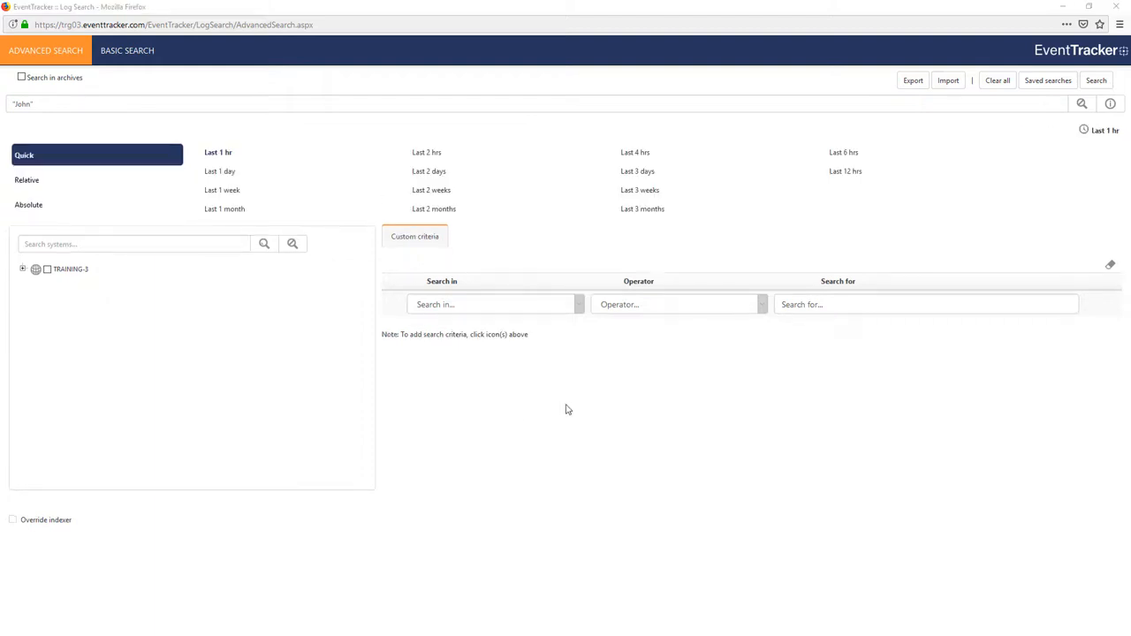
pyautogui.click(248, 171)
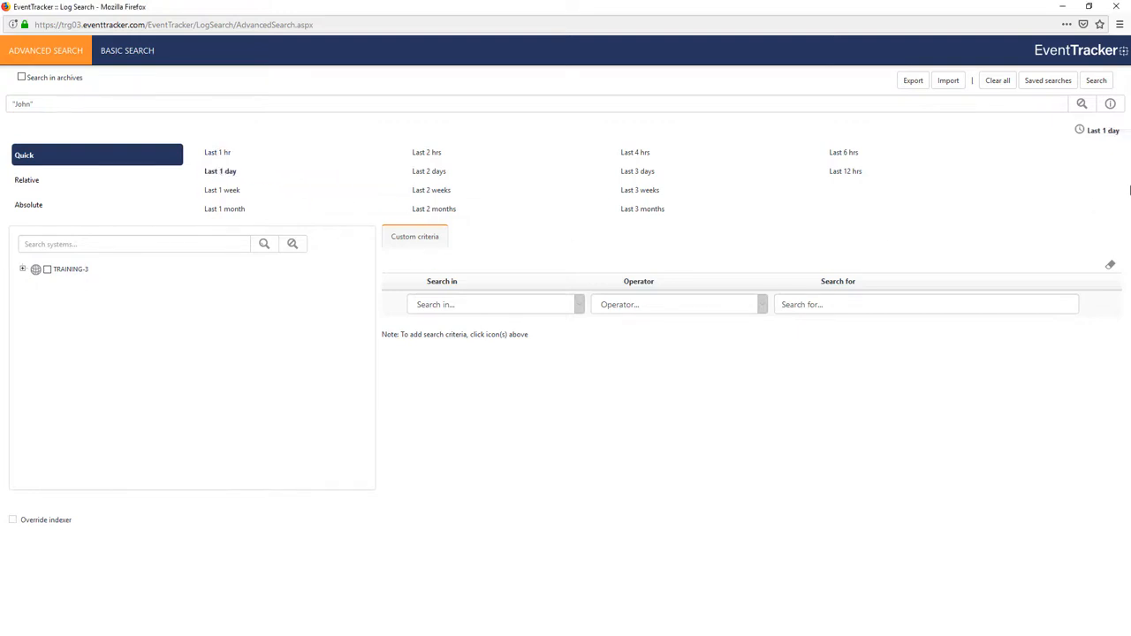
pyautogui.click(1096, 80)
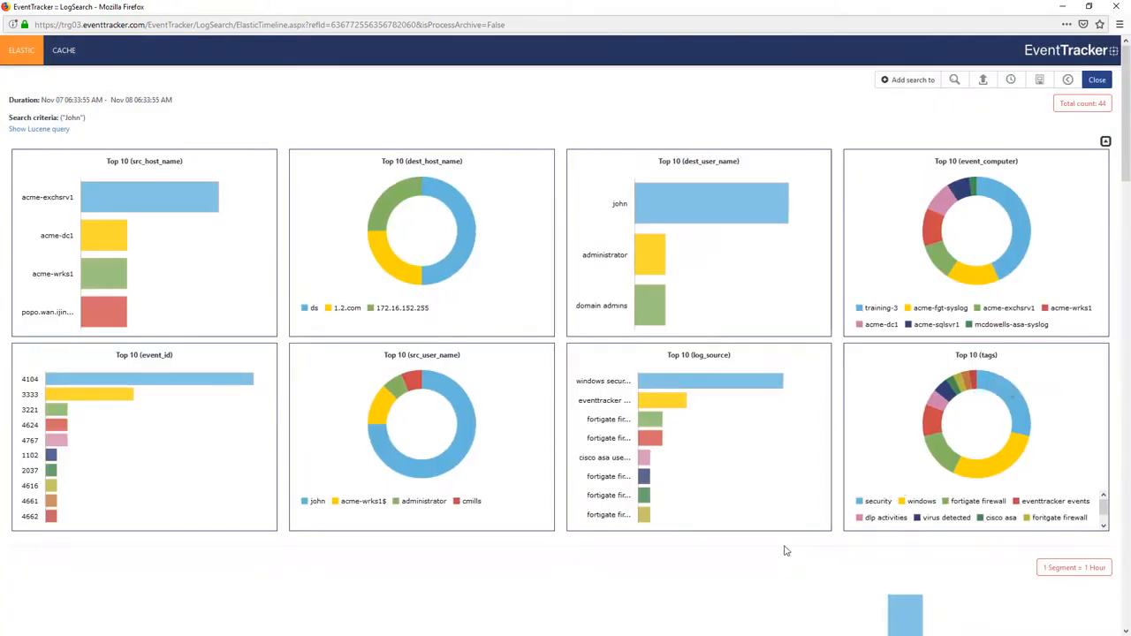
# Step: Expand the first log entry in the results and locate the searched name in its event description
pyautogui.scroll(-3, 784, 551)
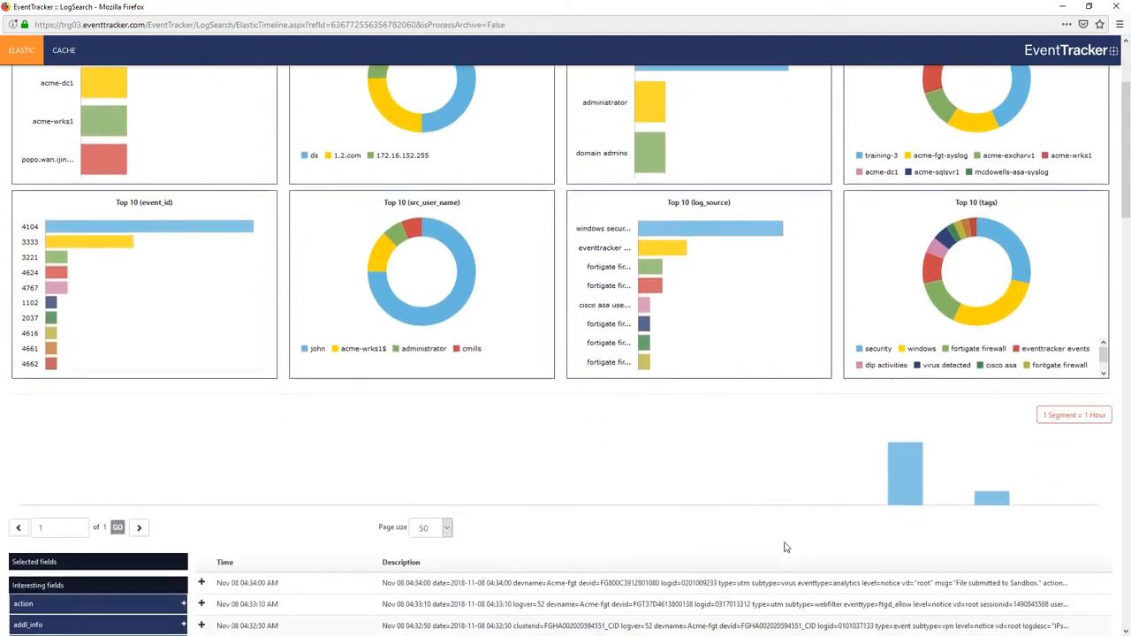
pyautogui.scroll(-2, 759, 512)
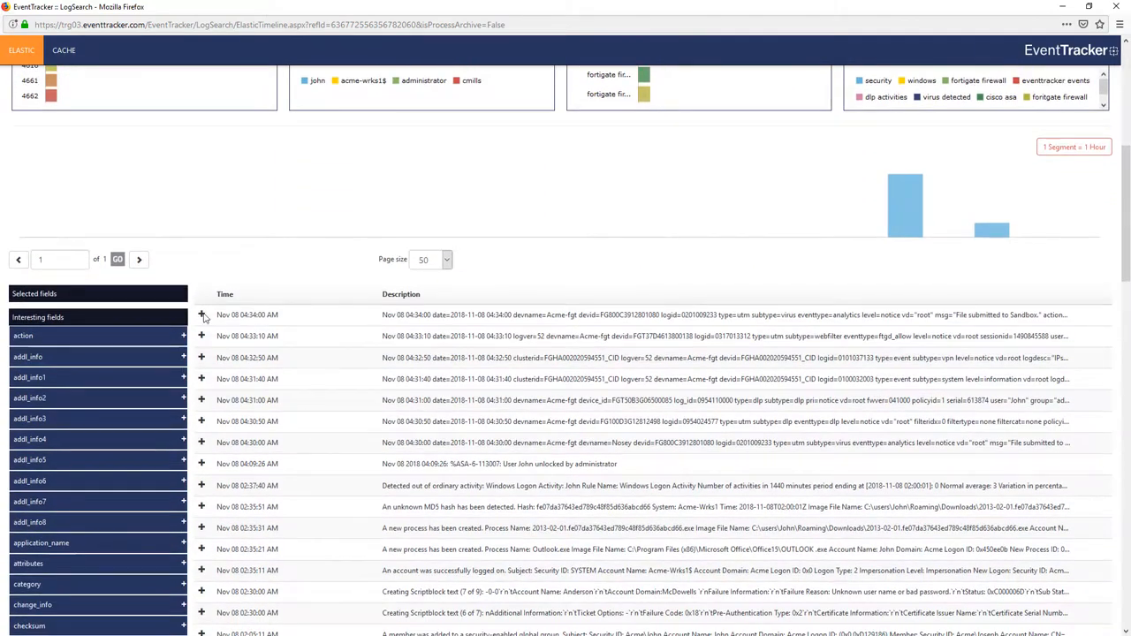
pyautogui.click(202, 315)
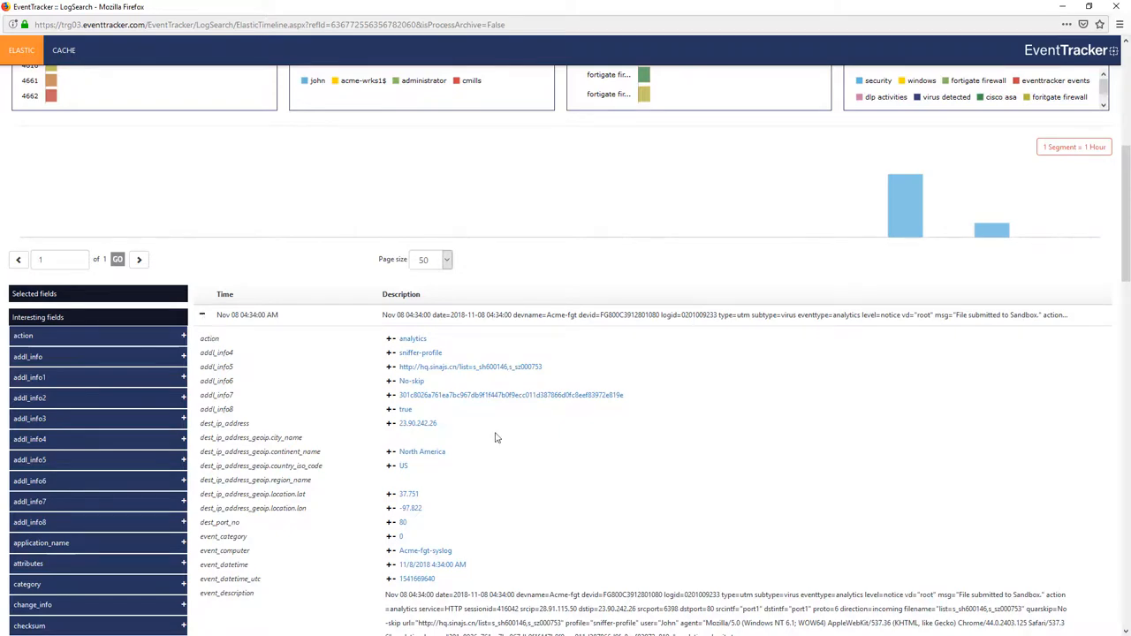
pyautogui.scroll(-1, 633, 484)
pyautogui.scroll(-1, 632, 484)
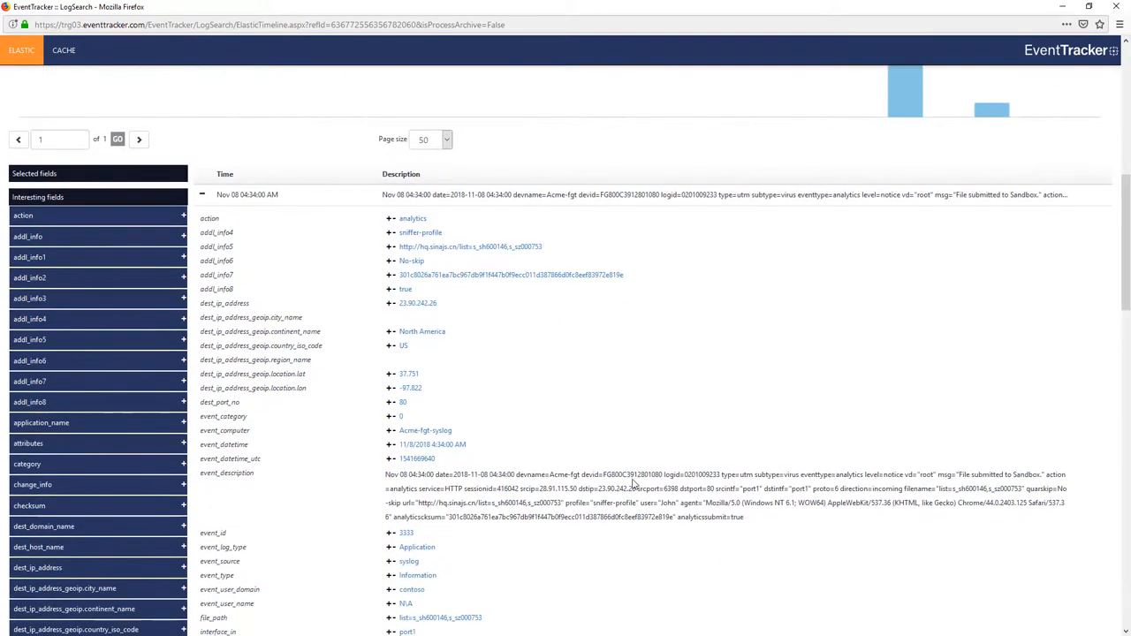
pyautogui.scroll(-1, 635, 476)
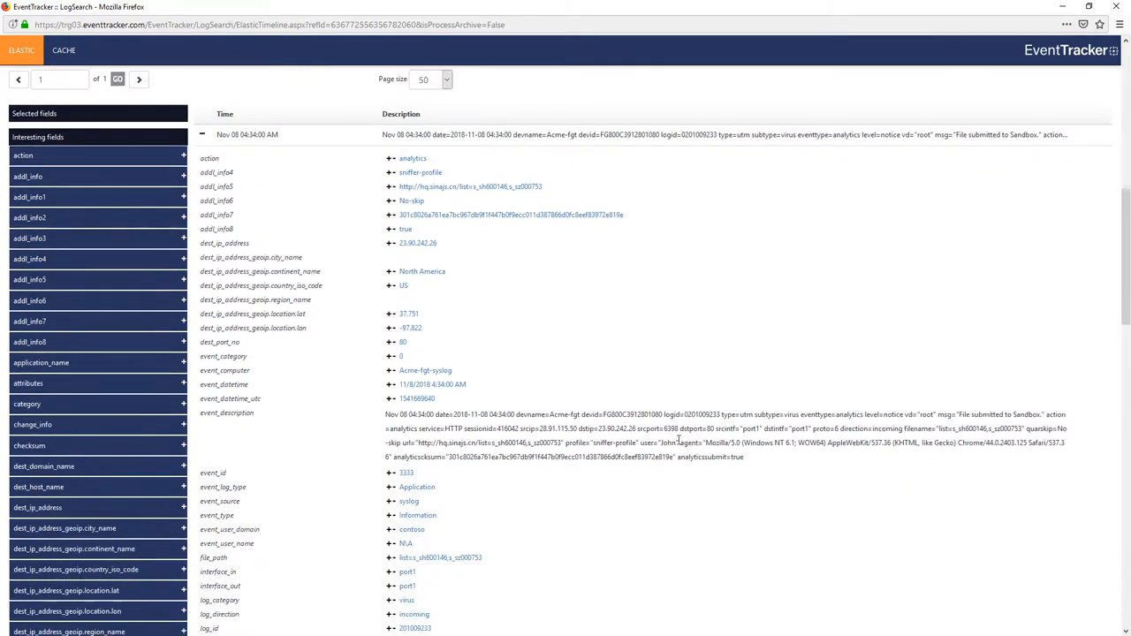
pyautogui.moveTo(678, 439); pyautogui.dragTo(658, 442)
pyautogui.scroll(6, 689, 512)
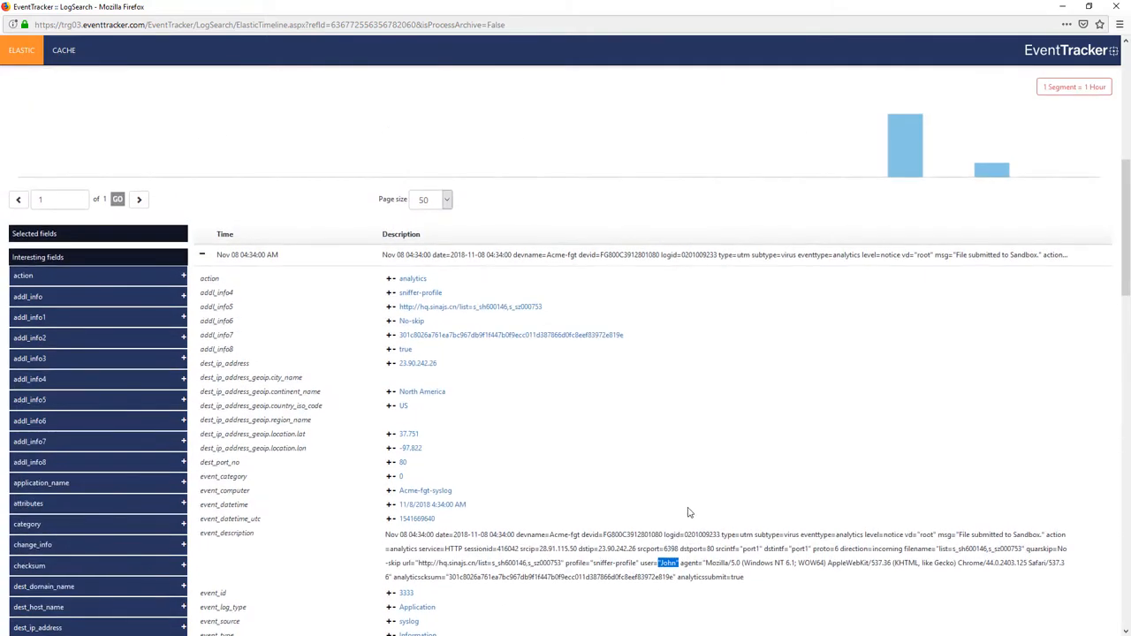
pyautogui.scroll(4, 688, 512)
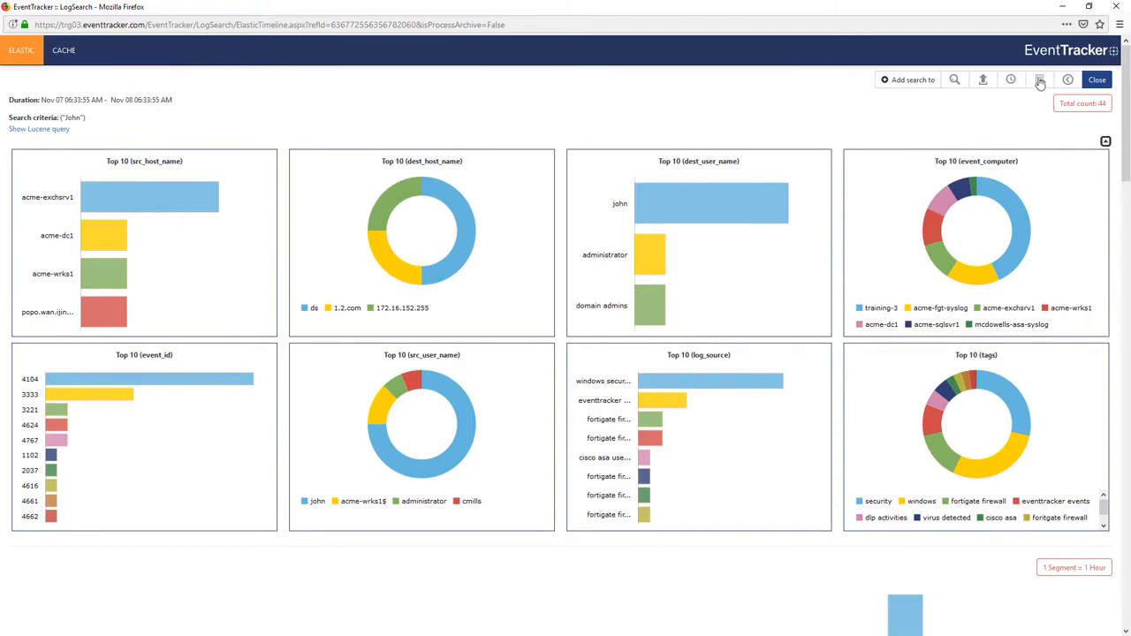
# Step: Return to the advanced search and search the last 1 day for the phrase "A new process has been created"
pyautogui.click(1066, 81)
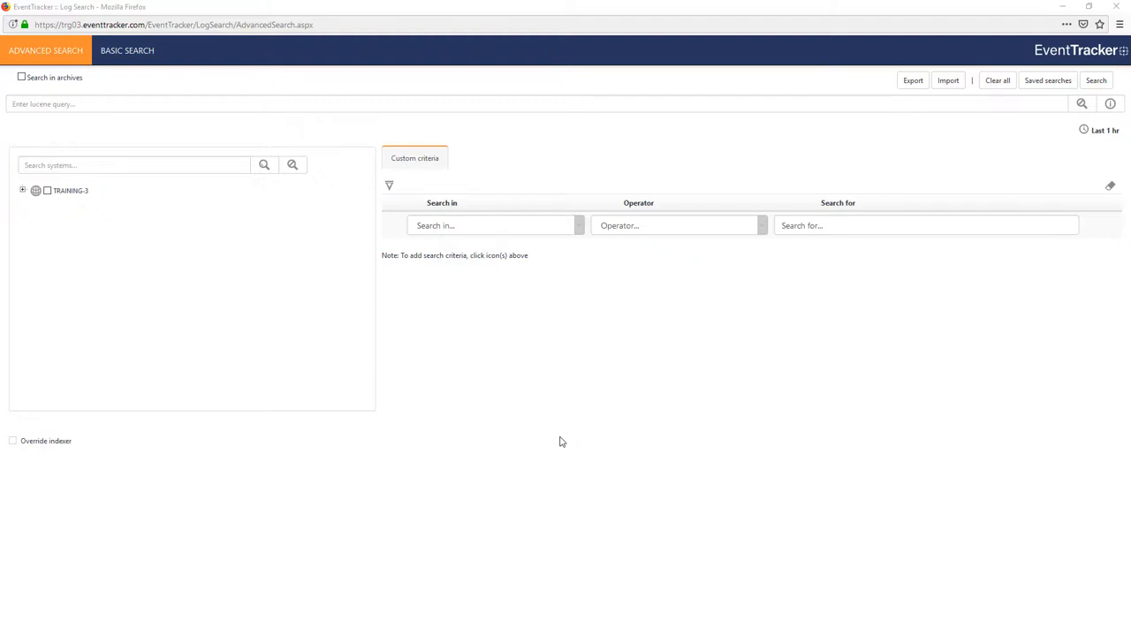
pyautogui.click(135, 103)
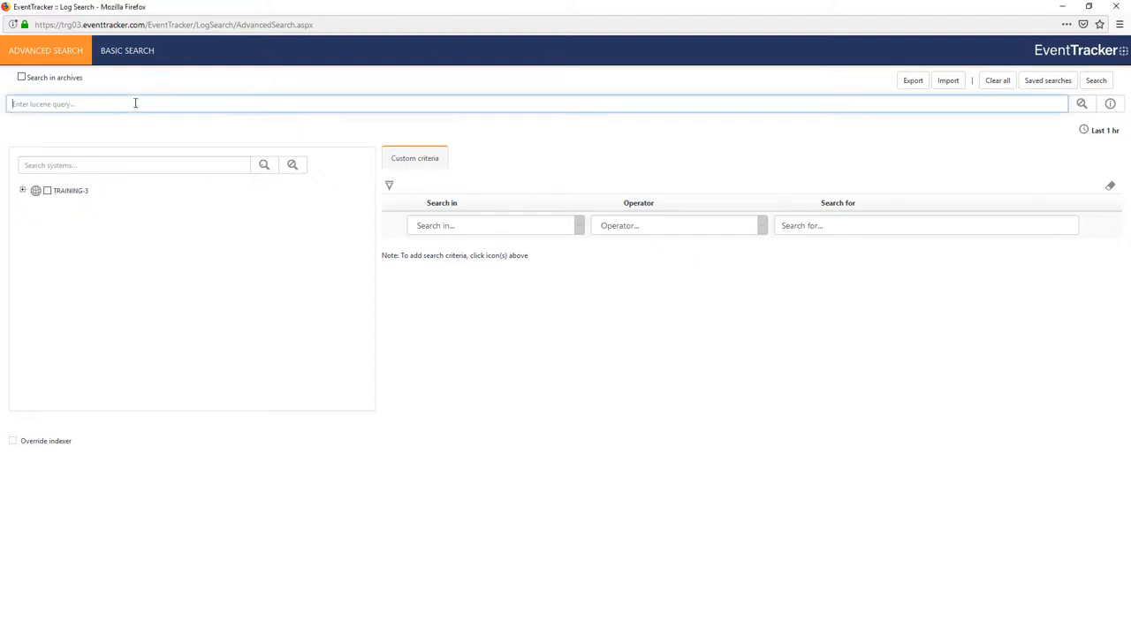
pyautogui.write('"A new process has been created"')
pyautogui.click(1087, 132)
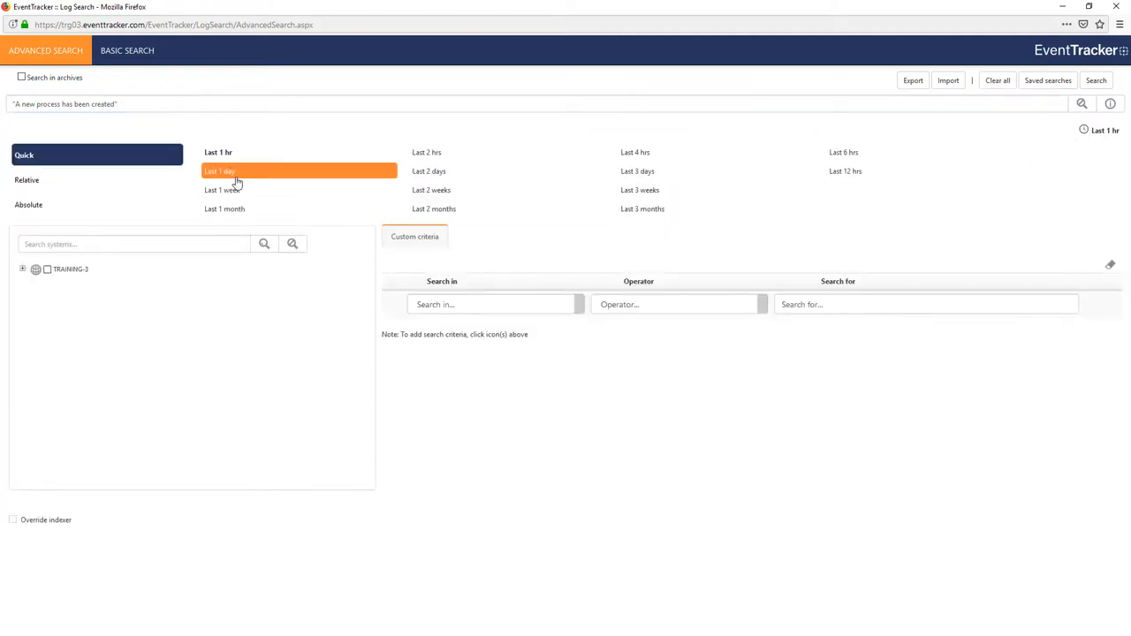
pyautogui.click(231, 171)
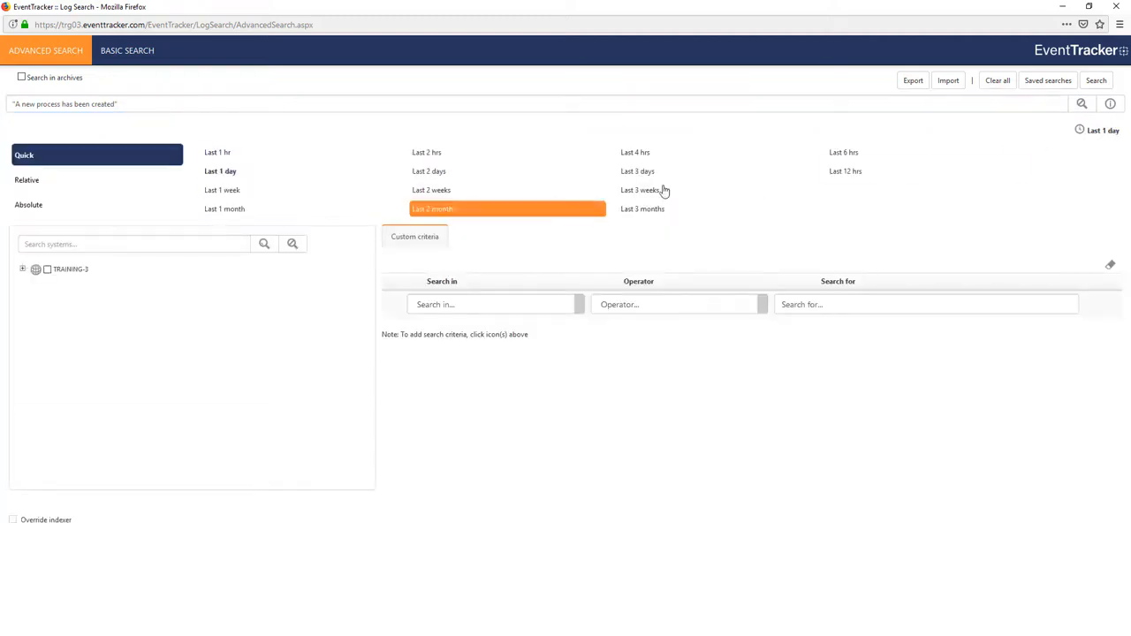
pyautogui.click(1094, 83)
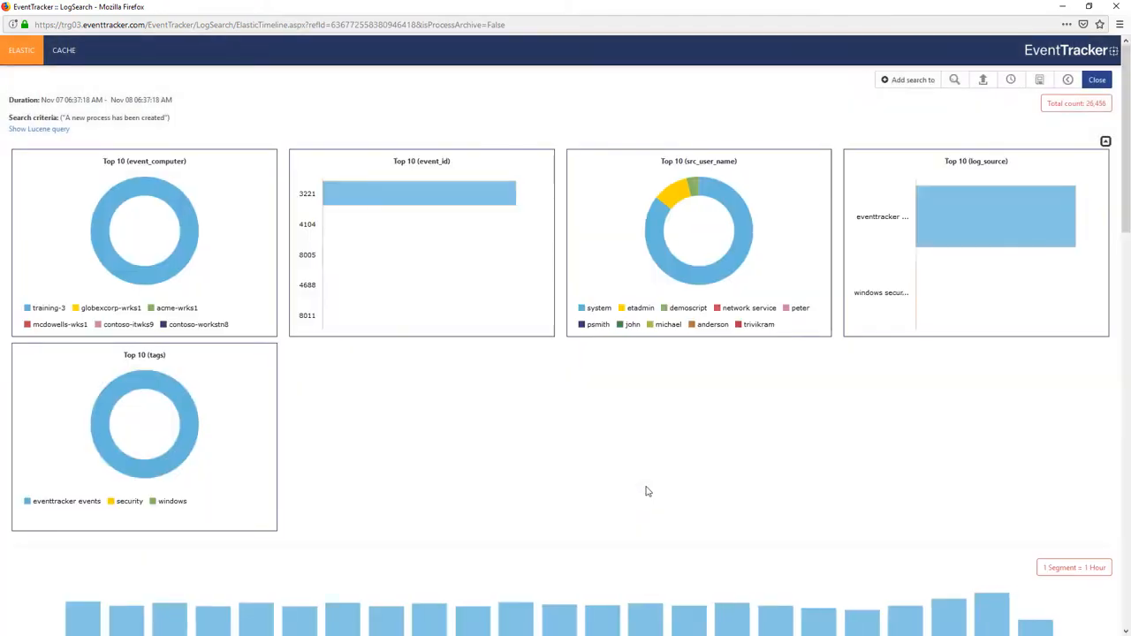
# Step: Expand the first log entry and find the phrase "A new process has been created" in its event description
pyautogui.scroll(-4, 644, 421)
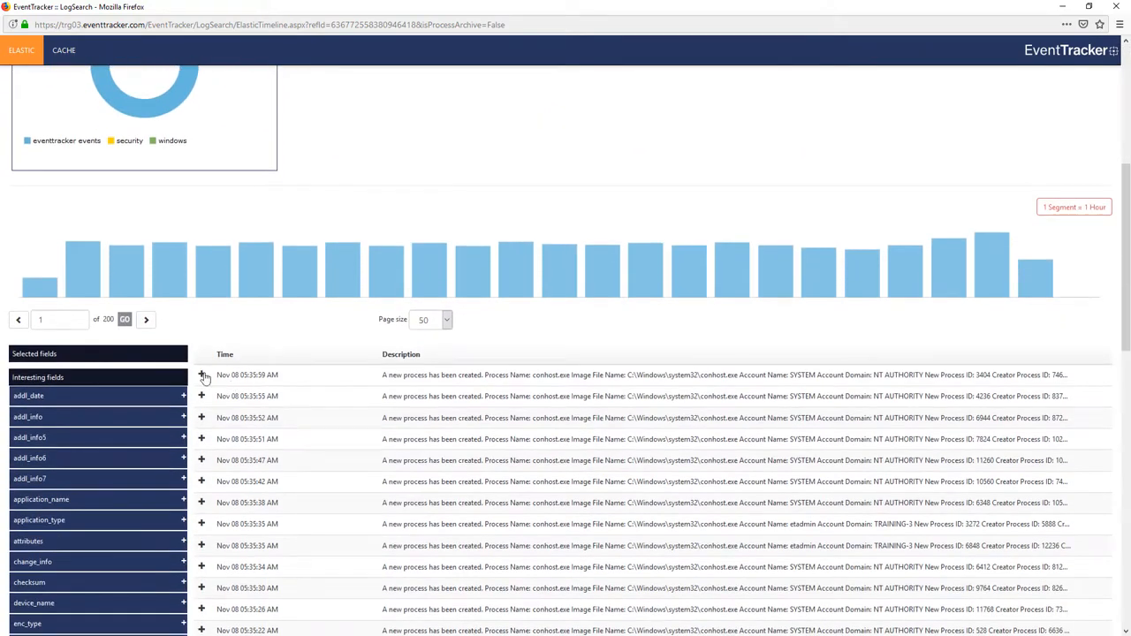
pyautogui.click(202, 375)
pyautogui.scroll(-1, 663, 488)
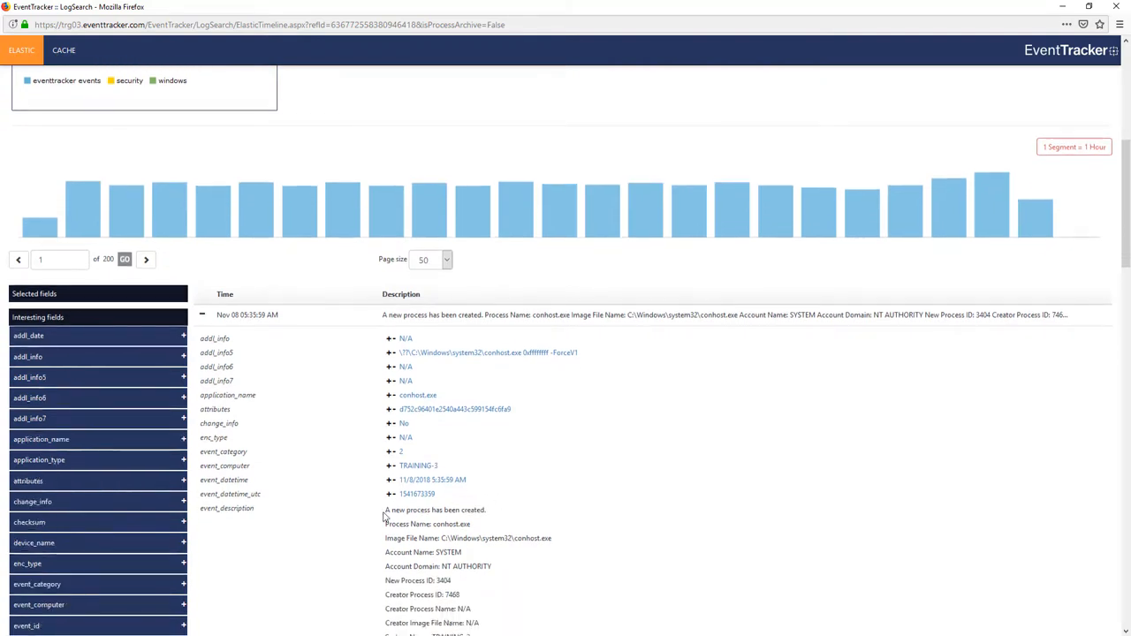
pyautogui.moveTo(383, 511); pyautogui.dragTo(505, 520)
pyautogui.scroll(6, 726, 471)
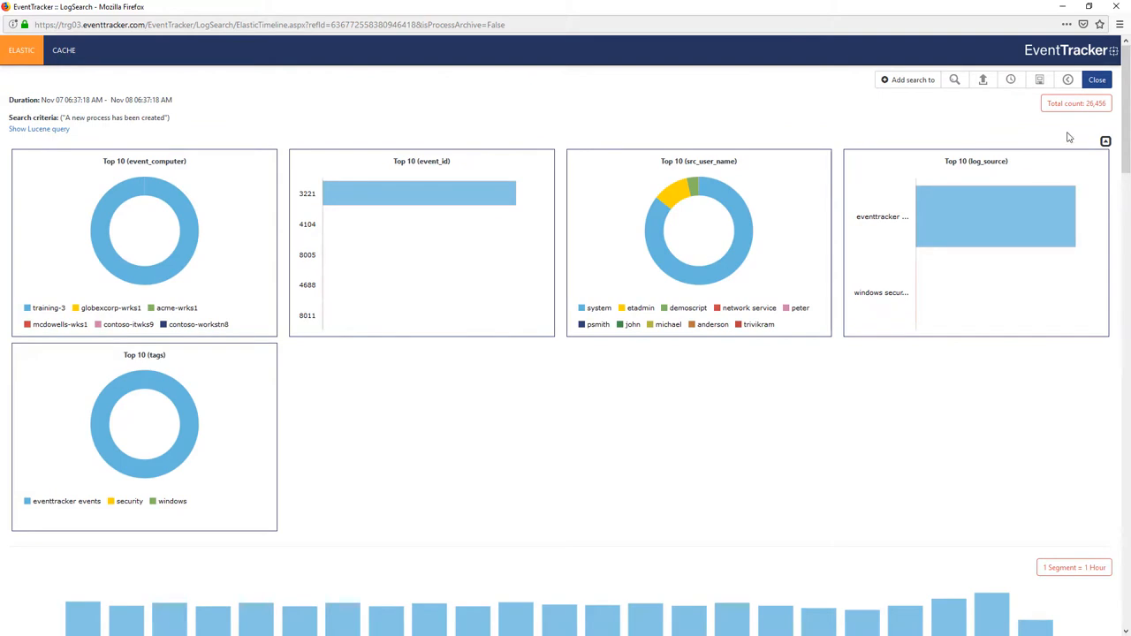
# Step: Start a new advanced search on the src_user_name field with the user's name in quotes, covering the last 1 day
pyautogui.click(1067, 79)
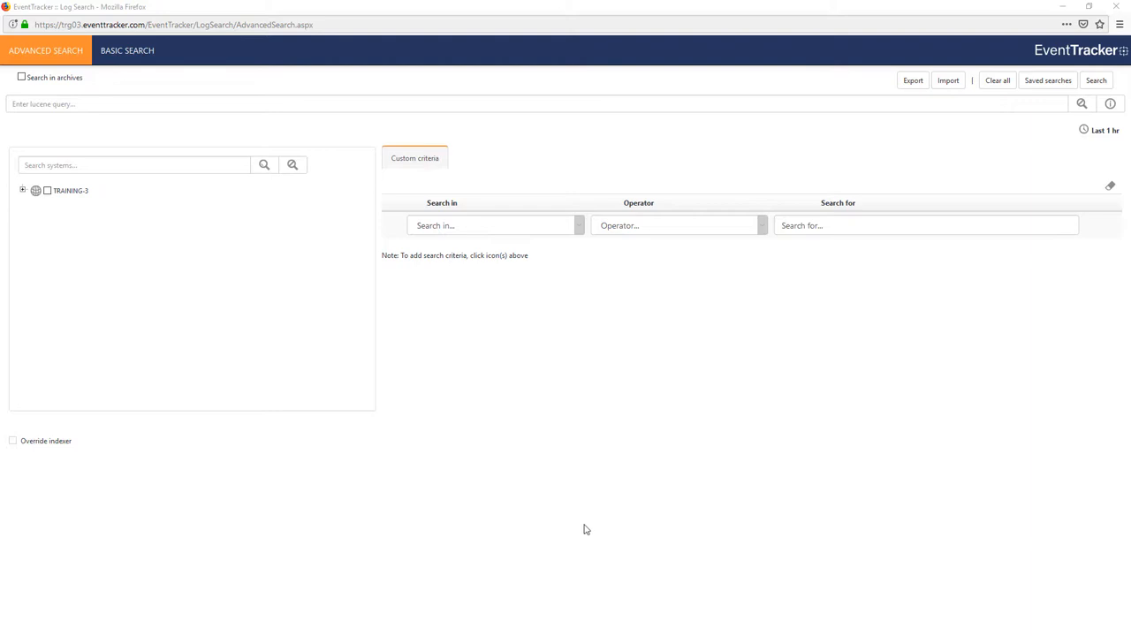
pyautogui.click(179, 107)
pyautogui.write('src')
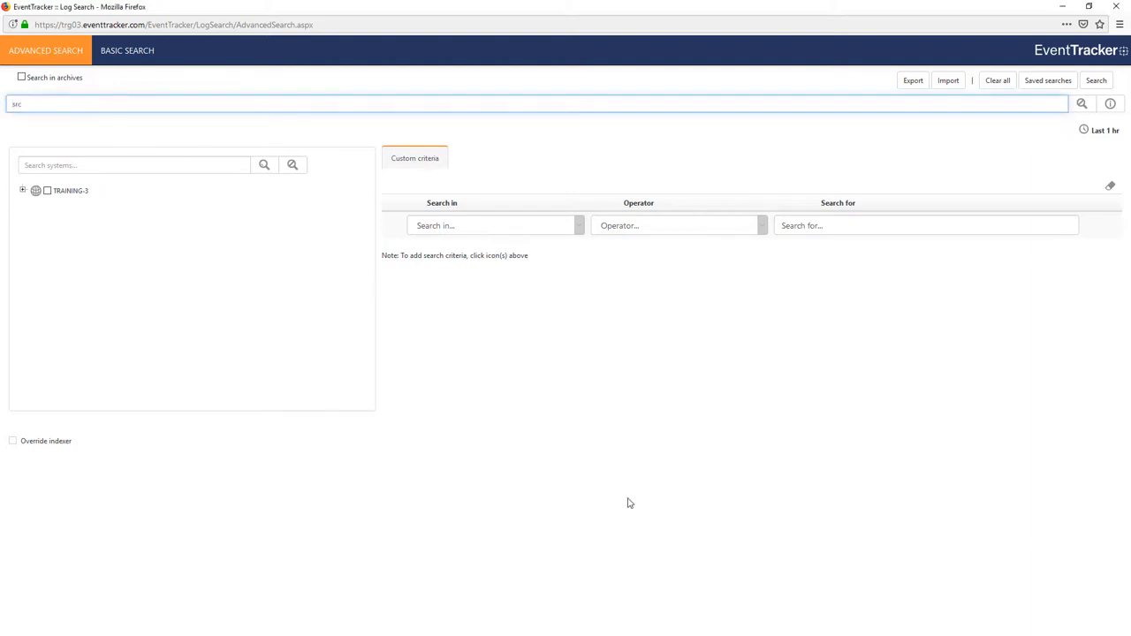
pyautogui.write('_user_name:"peter"')
pyautogui.click(1086, 132)
pyautogui.click(243, 172)
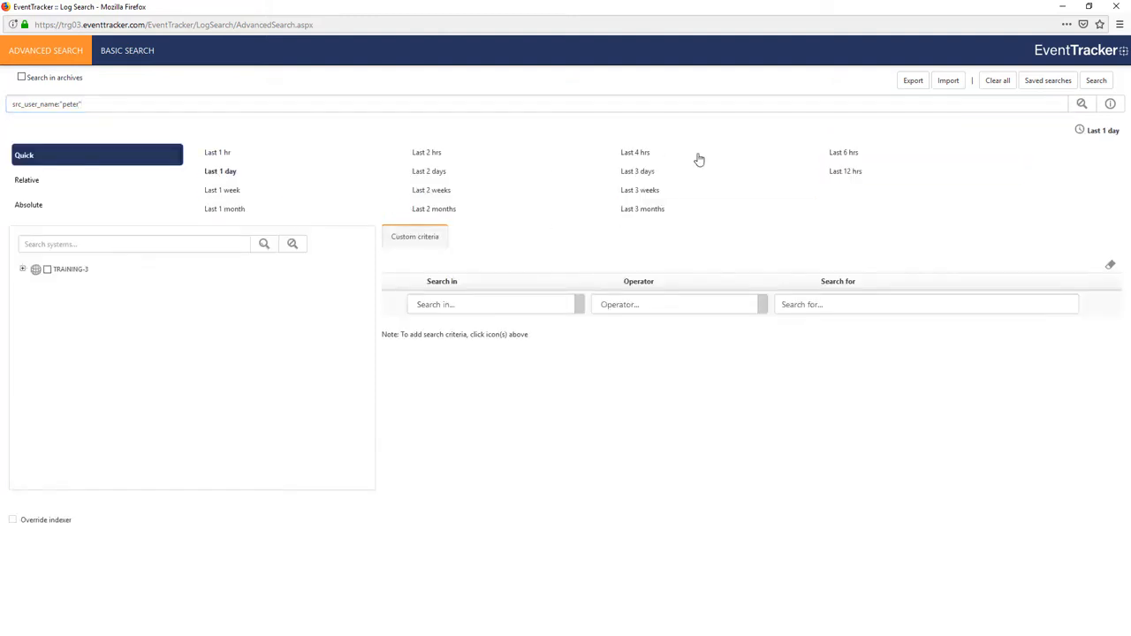
pyautogui.click(1096, 80)
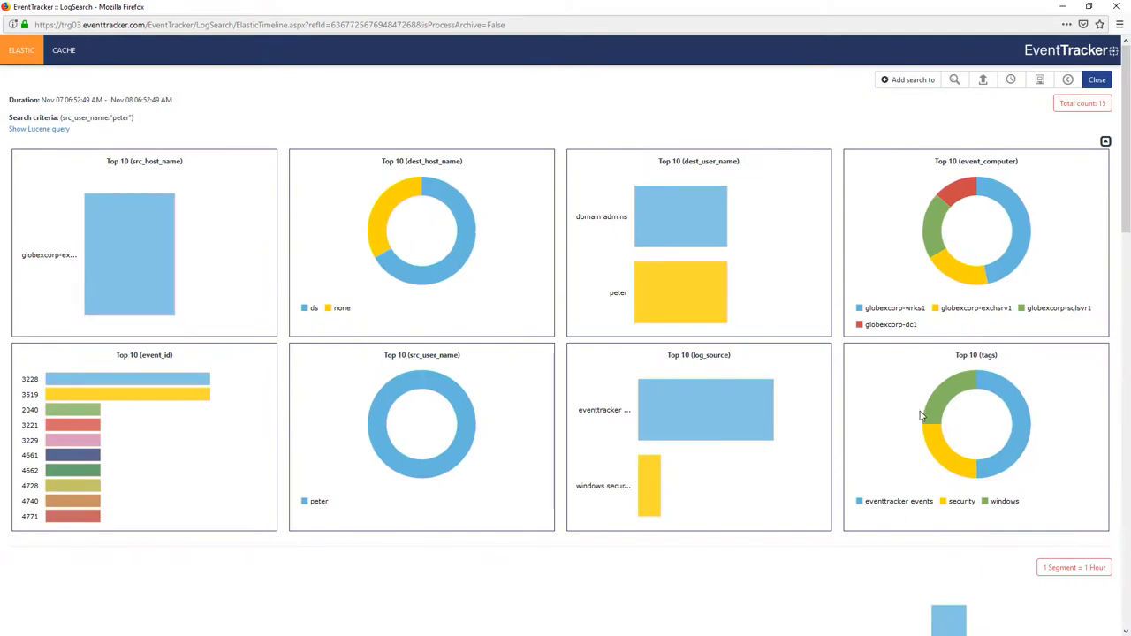
# Step: Expand the first matching log entry and check the value of its src_user_name field
pyautogui.scroll(-2, 820, 592)
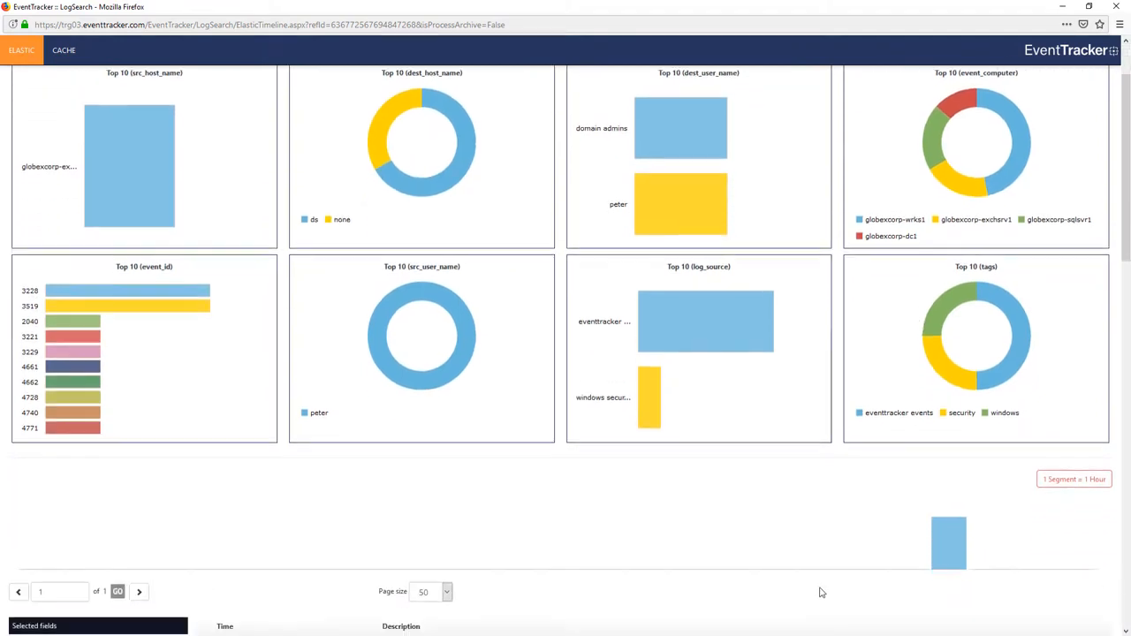
pyautogui.scroll(-5, 820, 592)
pyautogui.click(204, 317)
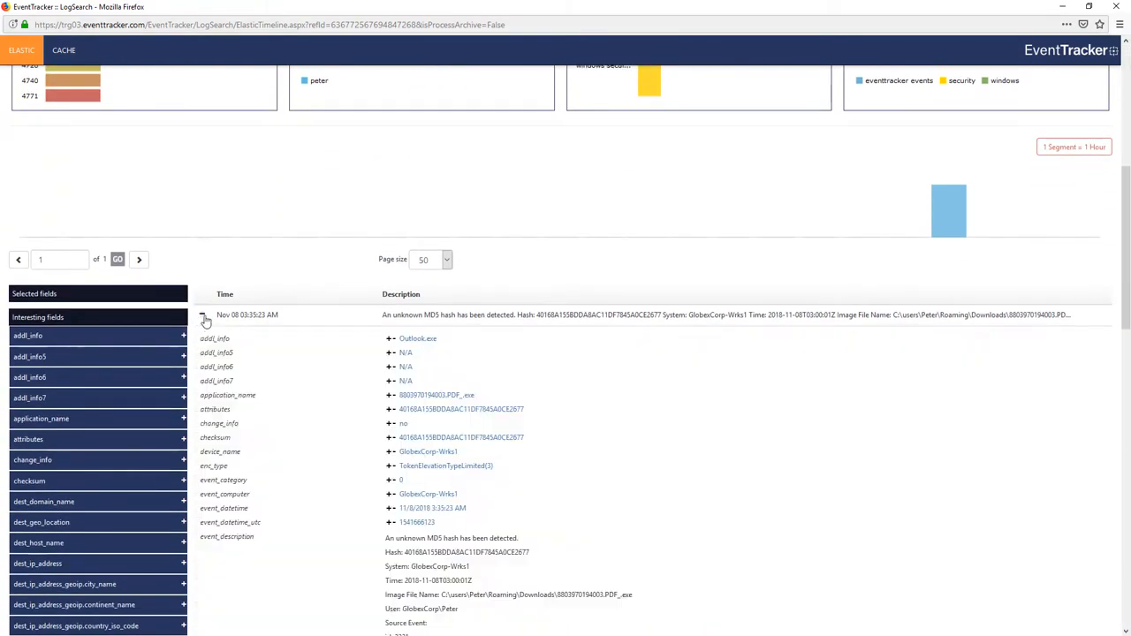
pyautogui.scroll(-5, 697, 499)
pyautogui.scroll(-4, 697, 501)
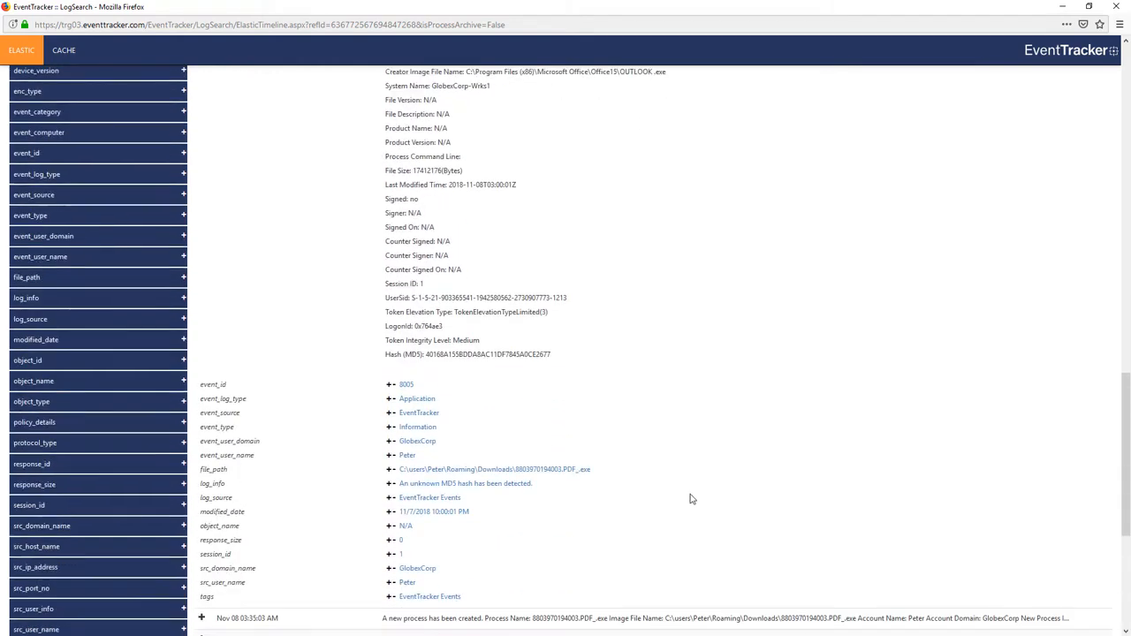
pyautogui.doubleClick(406, 582)
pyautogui.scroll(5, 809, 477)
pyautogui.scroll(10, 805, 476)
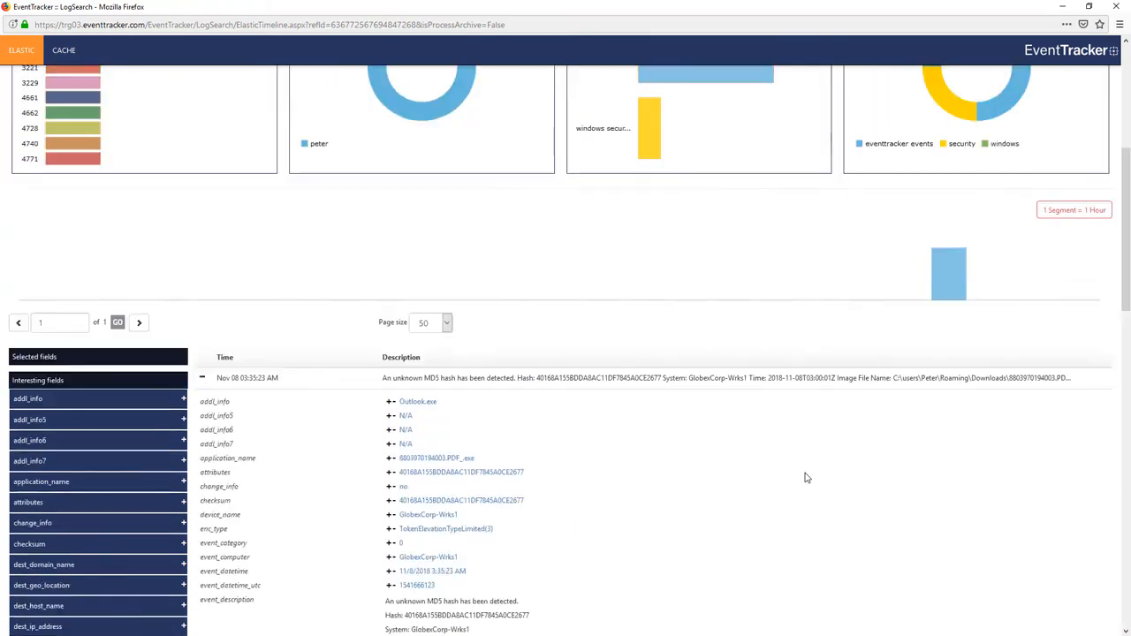
# Step: Return to the advanced search and run the query event_source:"syslog" over the last 1 day
pyautogui.click(1066, 81)
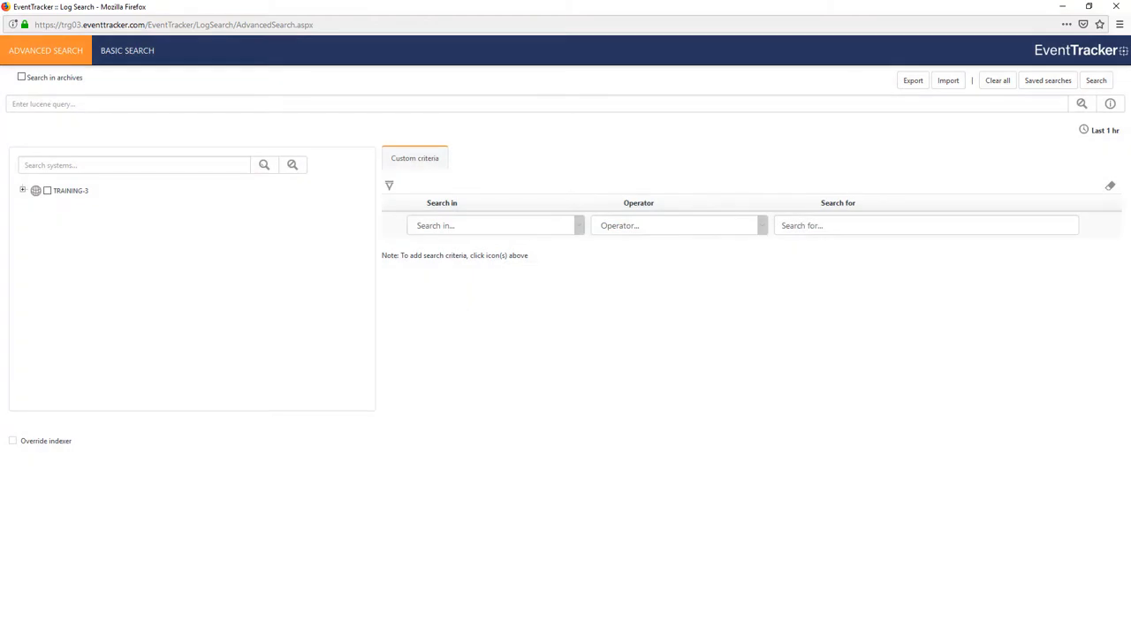
pyautogui.click(27, 103)
pyautogui.write('even')
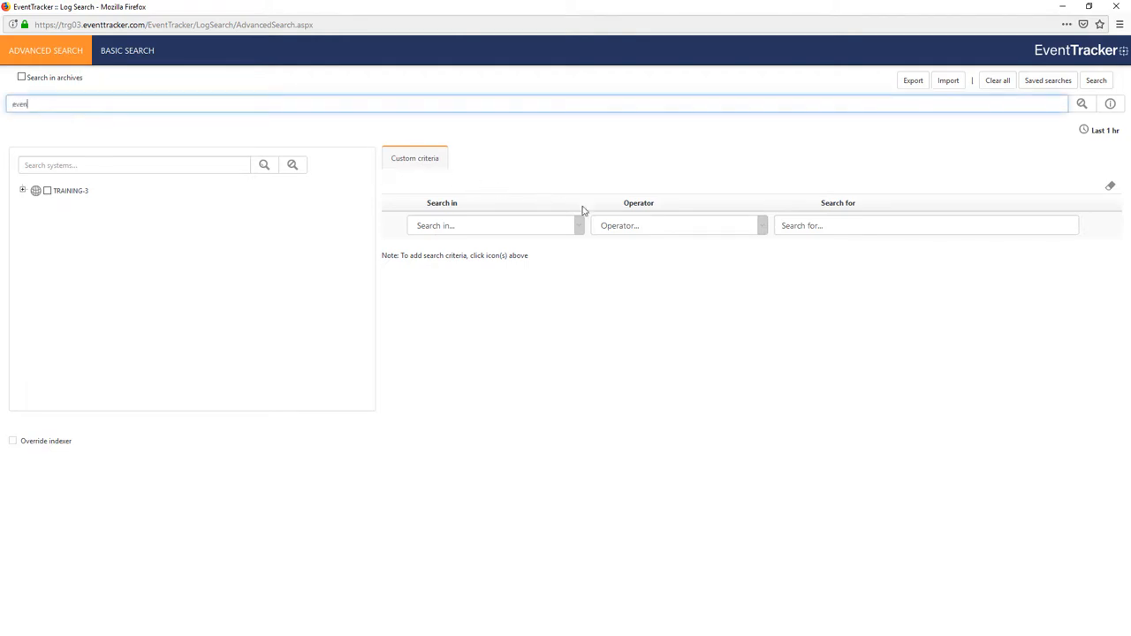
pyautogui.write('t_source:"syslog"')
pyautogui.click(1083, 131)
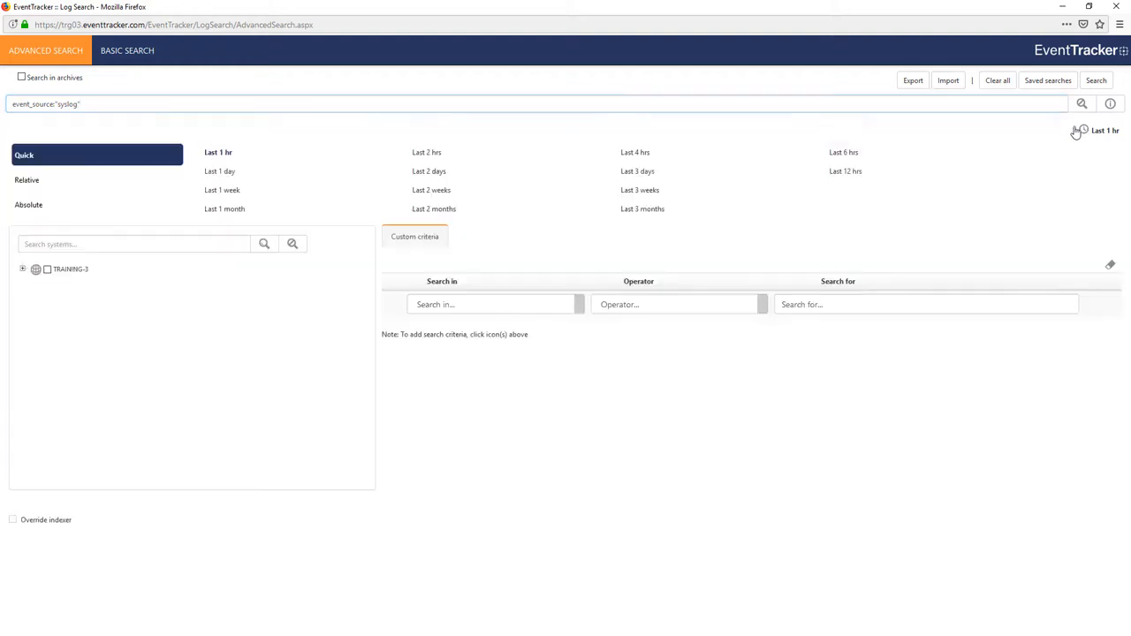
pyautogui.click(277, 174)
pyautogui.click(1095, 80)
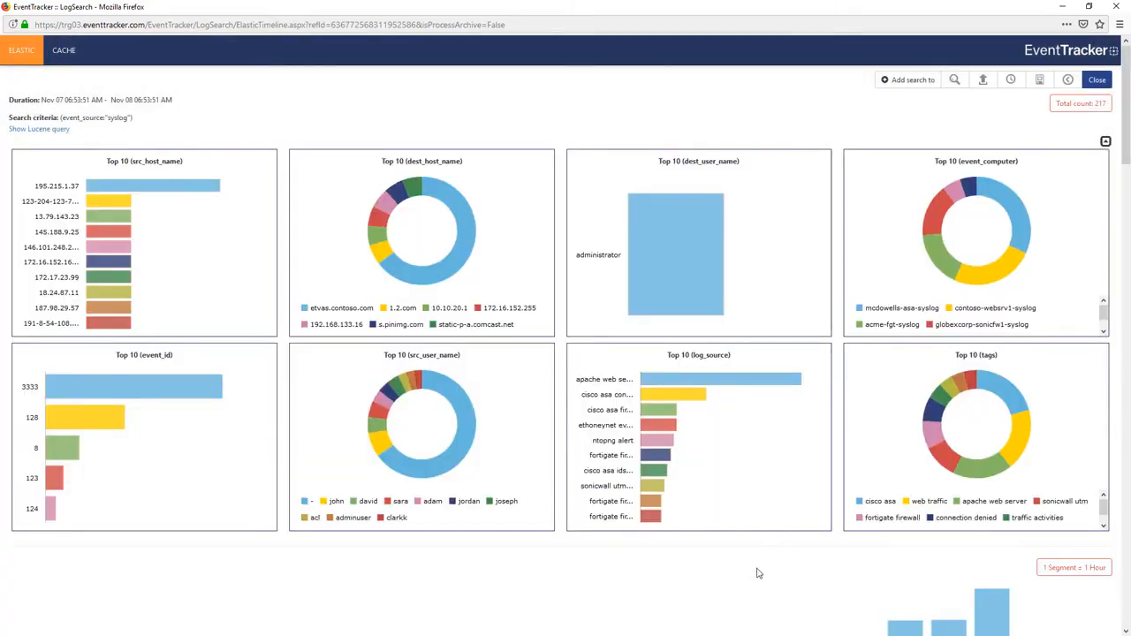
# Step: Expand the first log entry in the syslog results and check the value of its event_source field
pyautogui.scroll(-2, 757, 573)
pyautogui.scroll(-5, 757, 573)
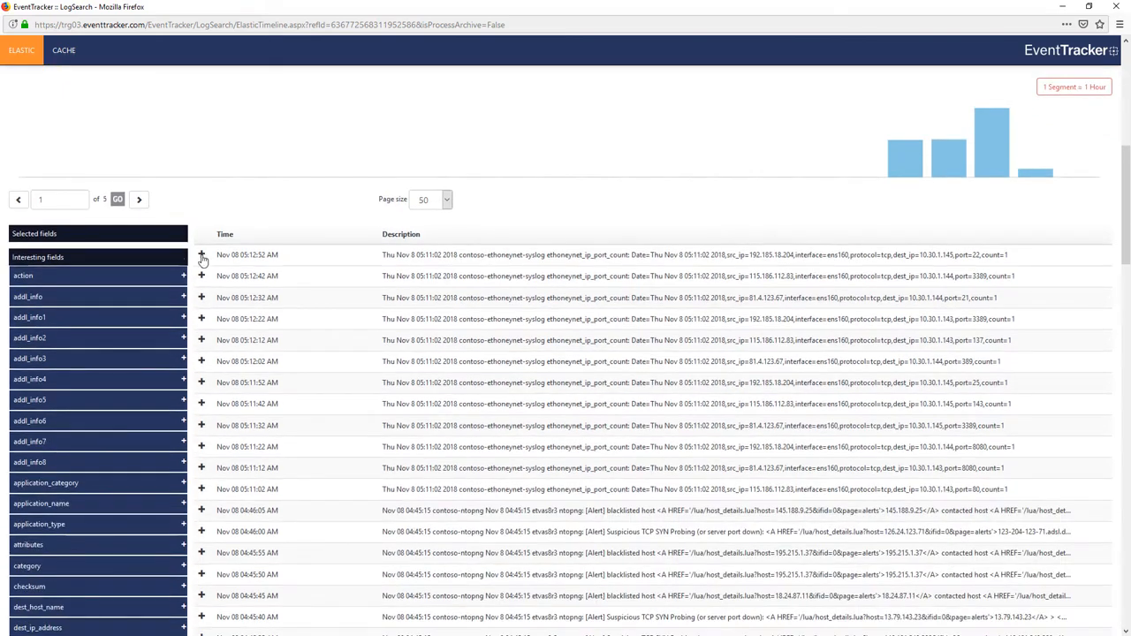
pyautogui.click(202, 256)
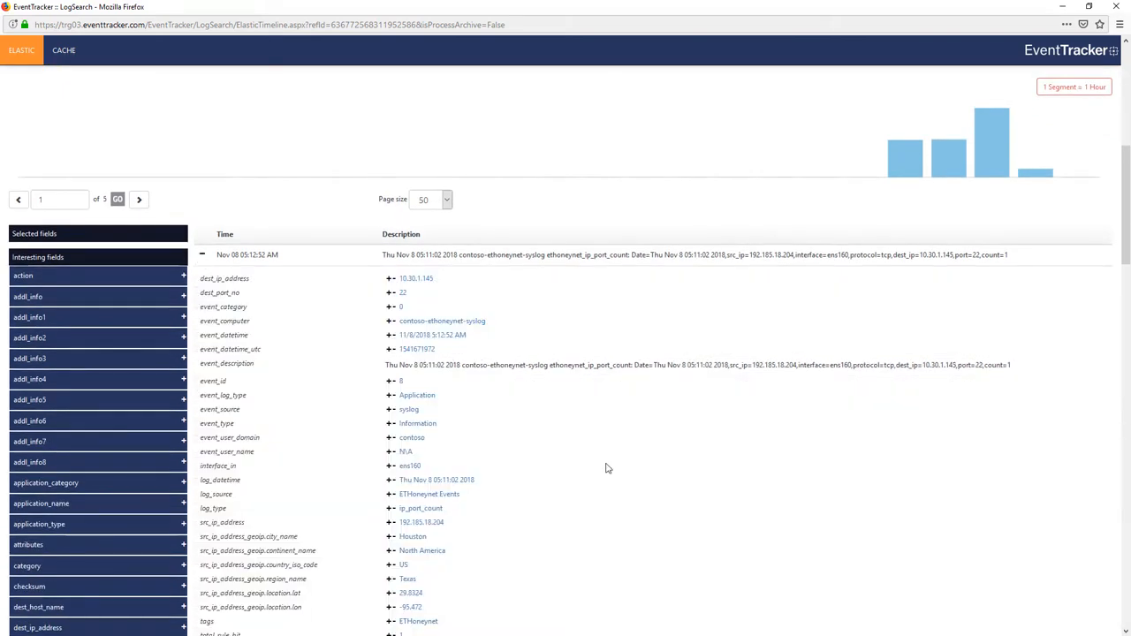
pyautogui.doubleClick(406, 410)
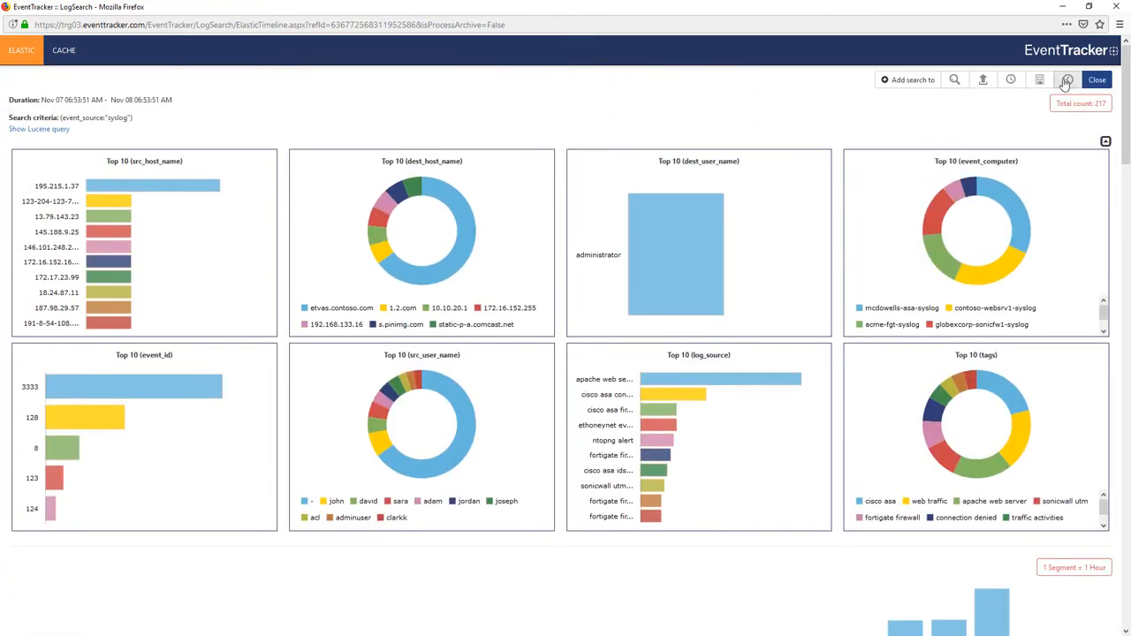
# Step: Return to the advanced search and run the range query event_id:[4620 TO 4635] over the last 1 day
pyautogui.click(1066, 80)
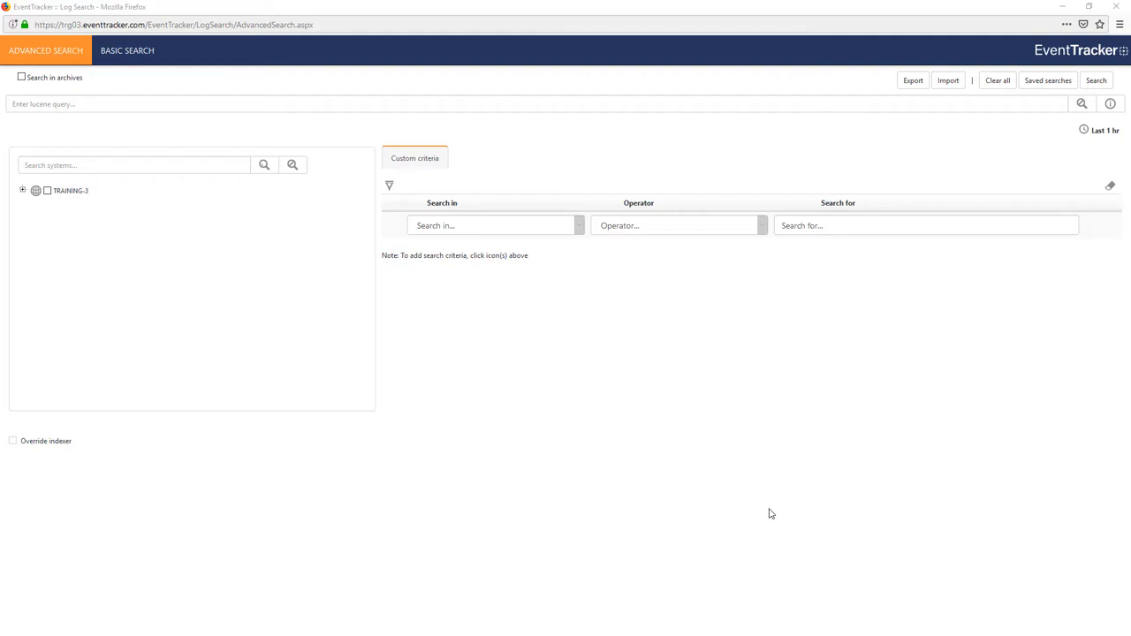
pyautogui.write('event_i')
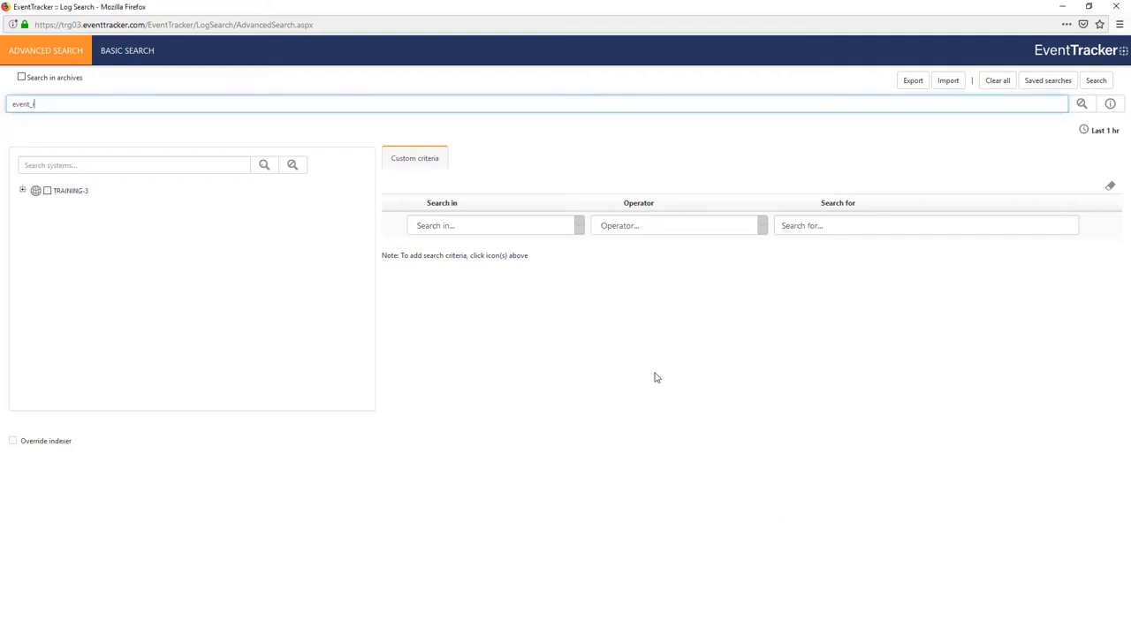
pyautogui.write('d:[4620 TO 4635]')
pyautogui.click(1106, 132)
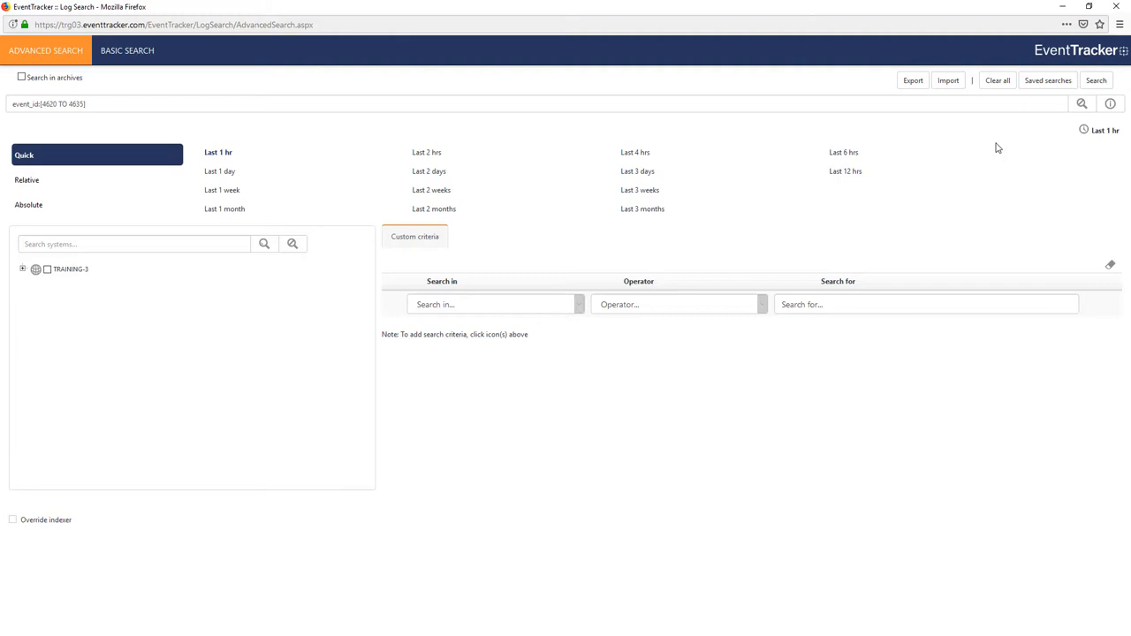
pyautogui.click(221, 172)
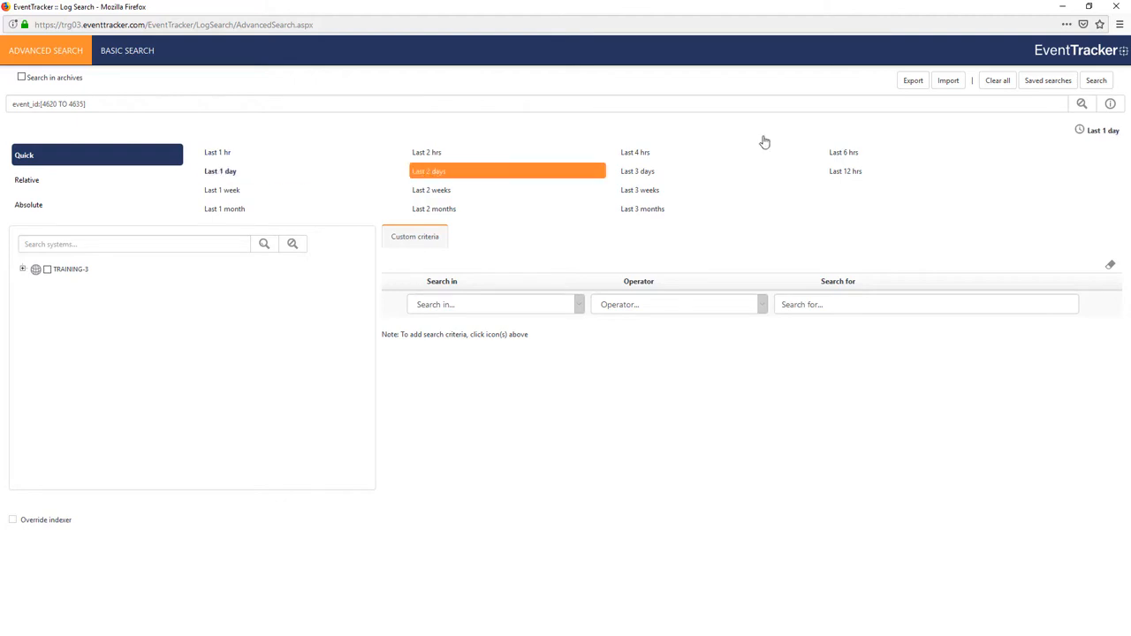
pyautogui.click(1095, 80)
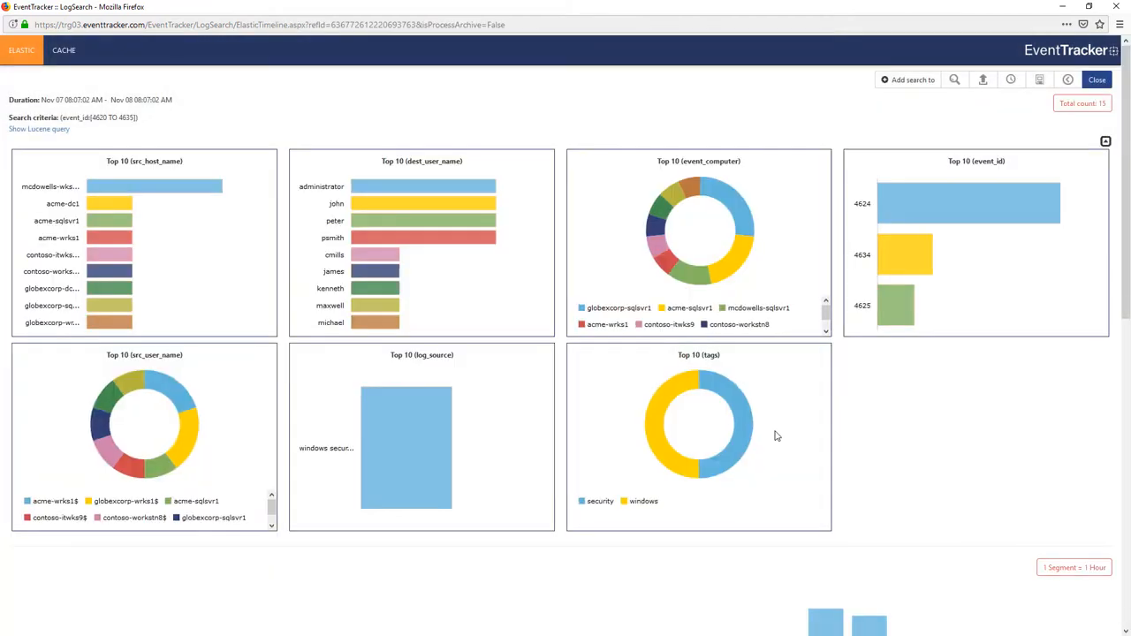
# Step: Expand the first matching log entry and list the values of the event_id field among the interesting fields
pyautogui.scroll(-4, 901, 444)
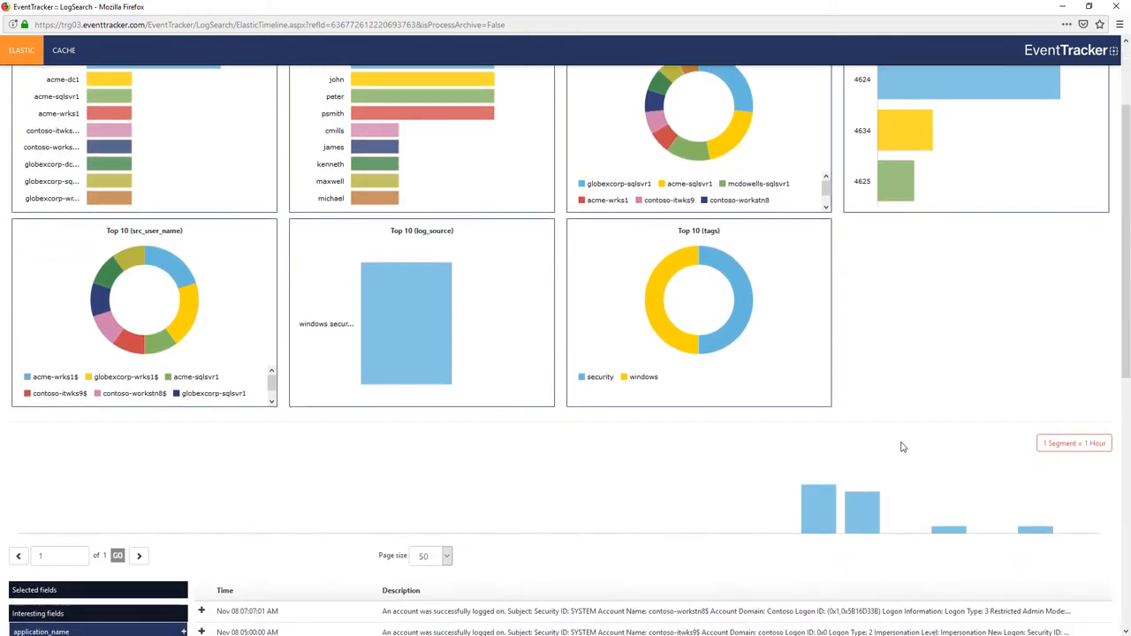
pyautogui.scroll(-2, 890, 455)
pyautogui.click(201, 315)
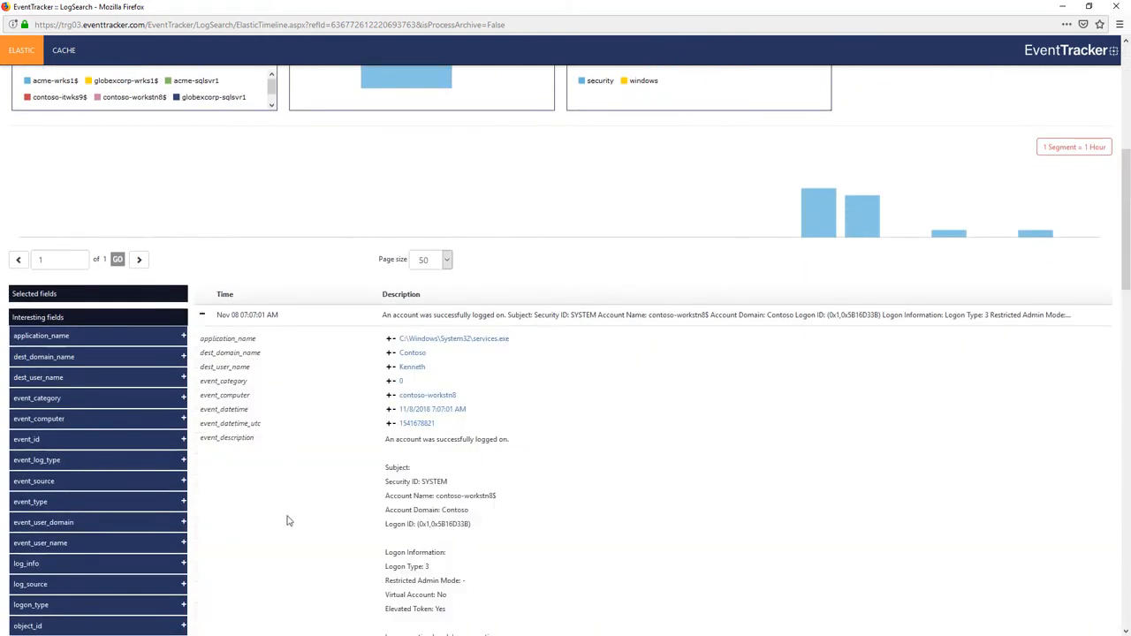
pyautogui.scroll(-3, 286, 520)
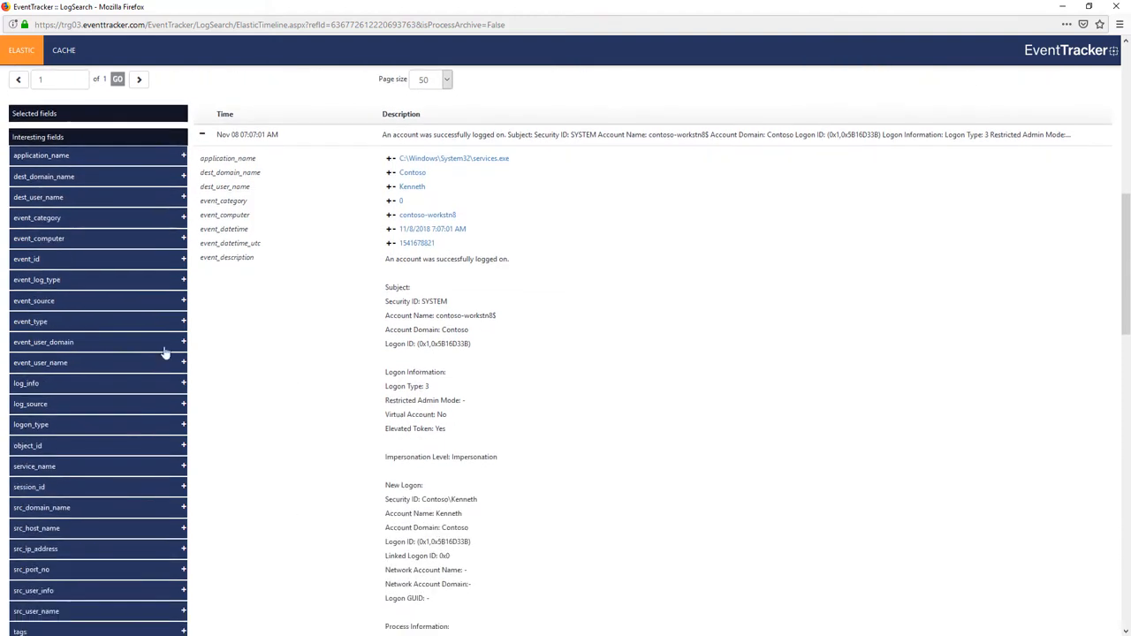
pyautogui.click(35, 261)
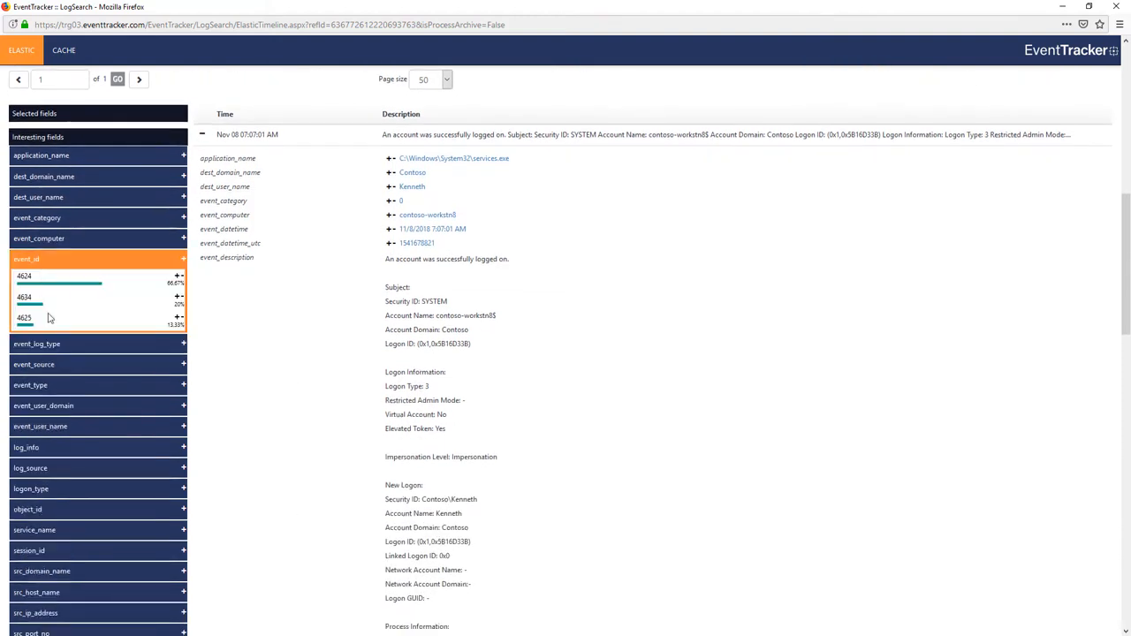
pyautogui.scroll(1, 817, 424)
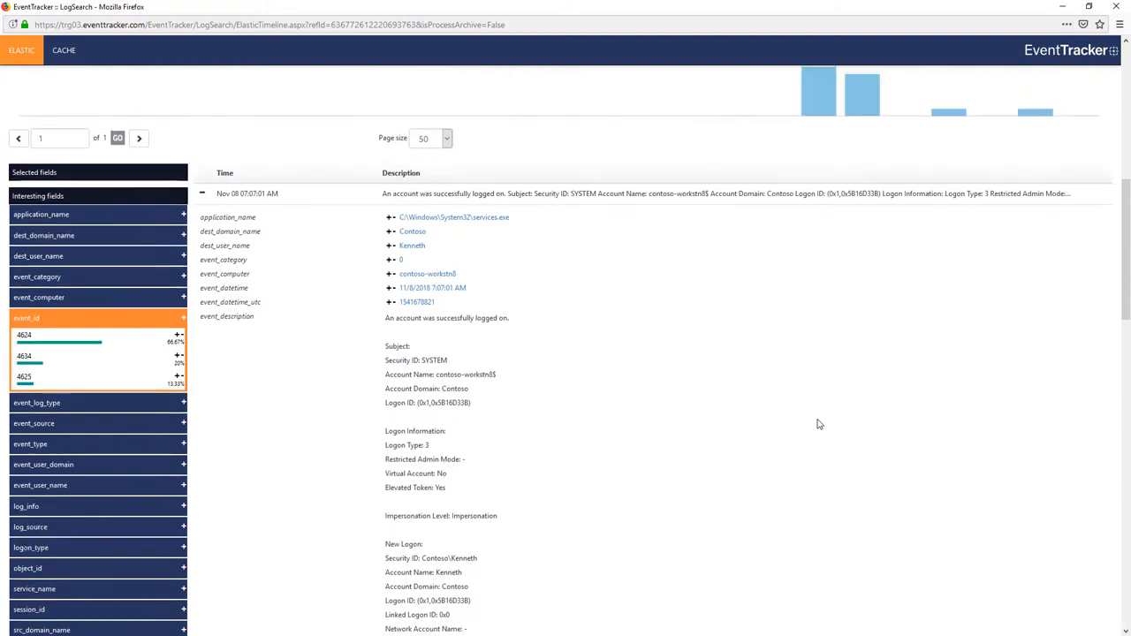
pyautogui.scroll(9, 817, 424)
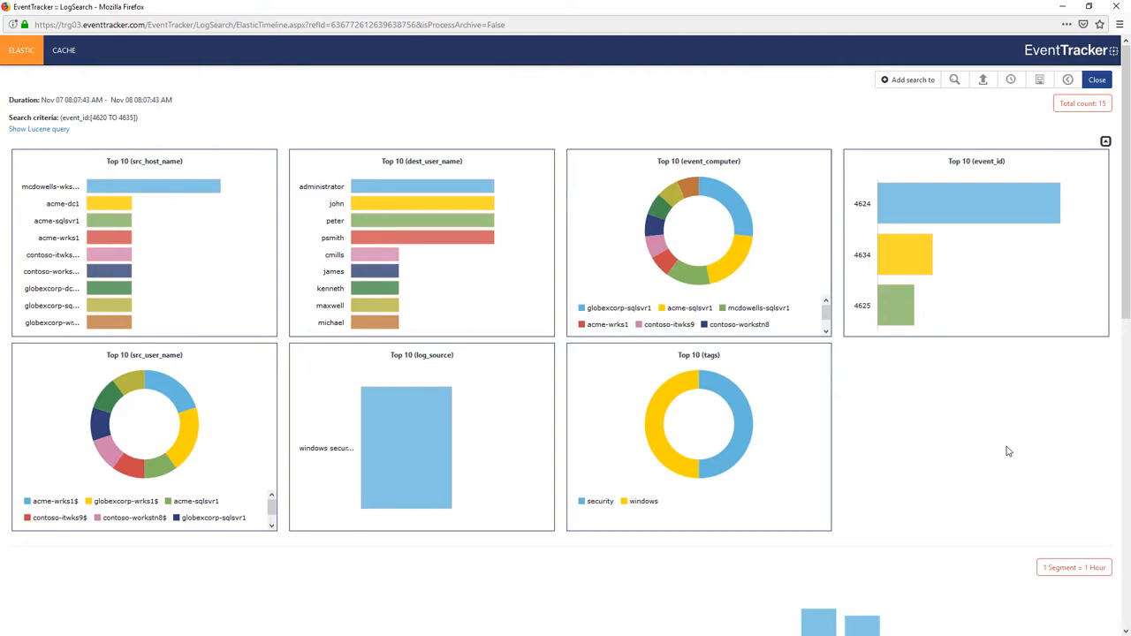
# Step: Start a new advanced search with the query src_ip_address:[192.168.1.1 TO 192.168.1.40] over the last 1 day
pyautogui.click(1069, 80)
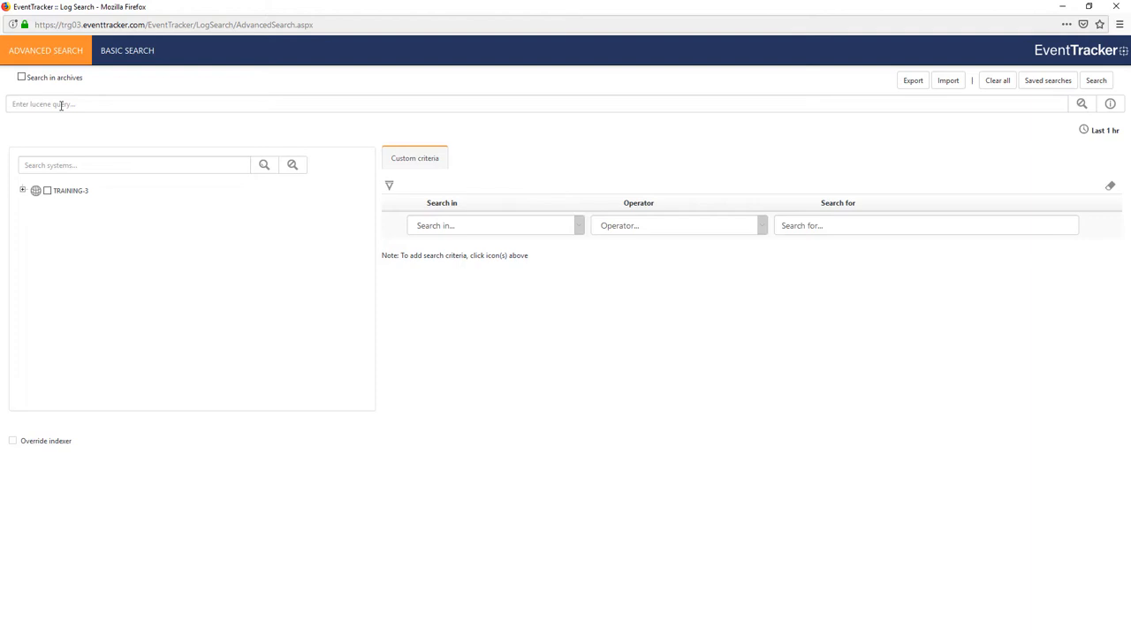
pyautogui.click(61, 104)
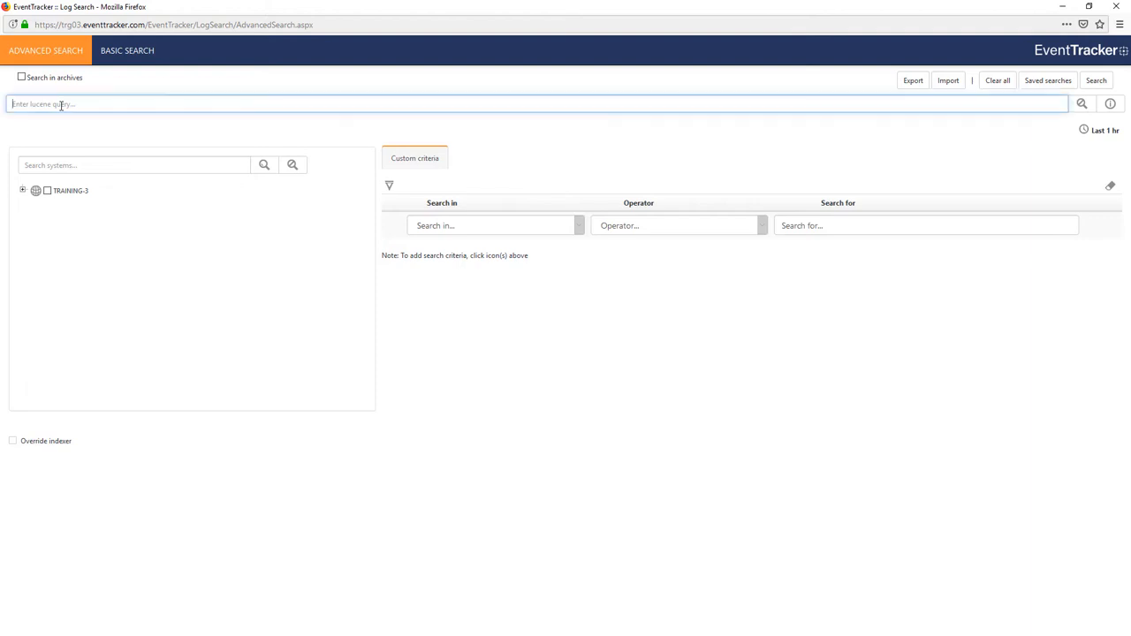
pyautogui.write('src_ip_address:[192.168.1.1 TO 192.168.1.40')
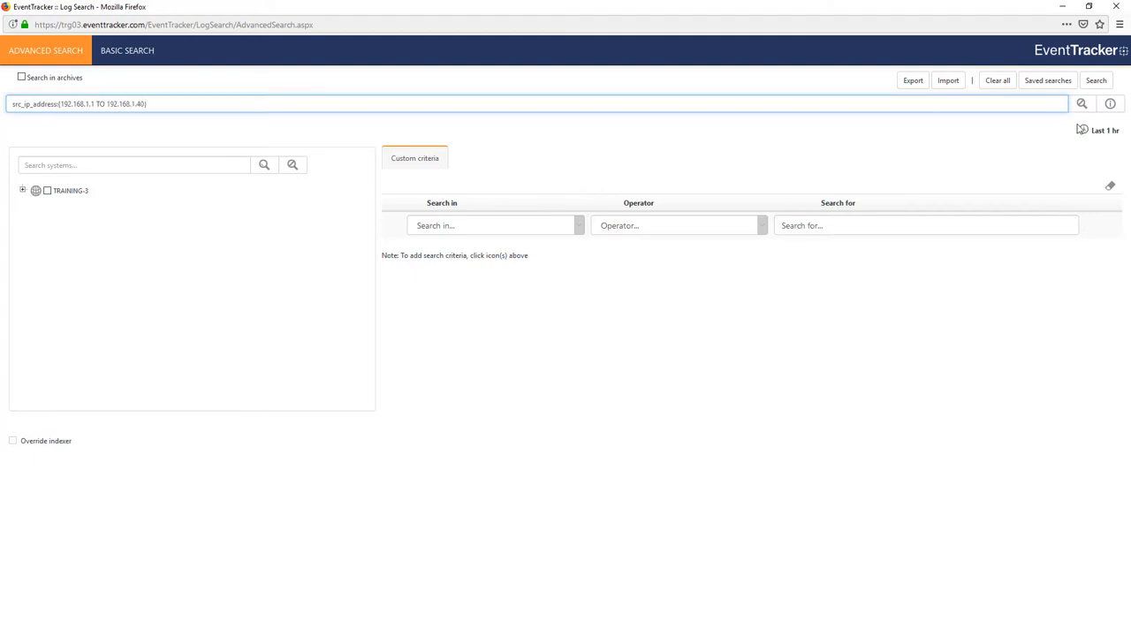
pyautogui.click(1098, 130)
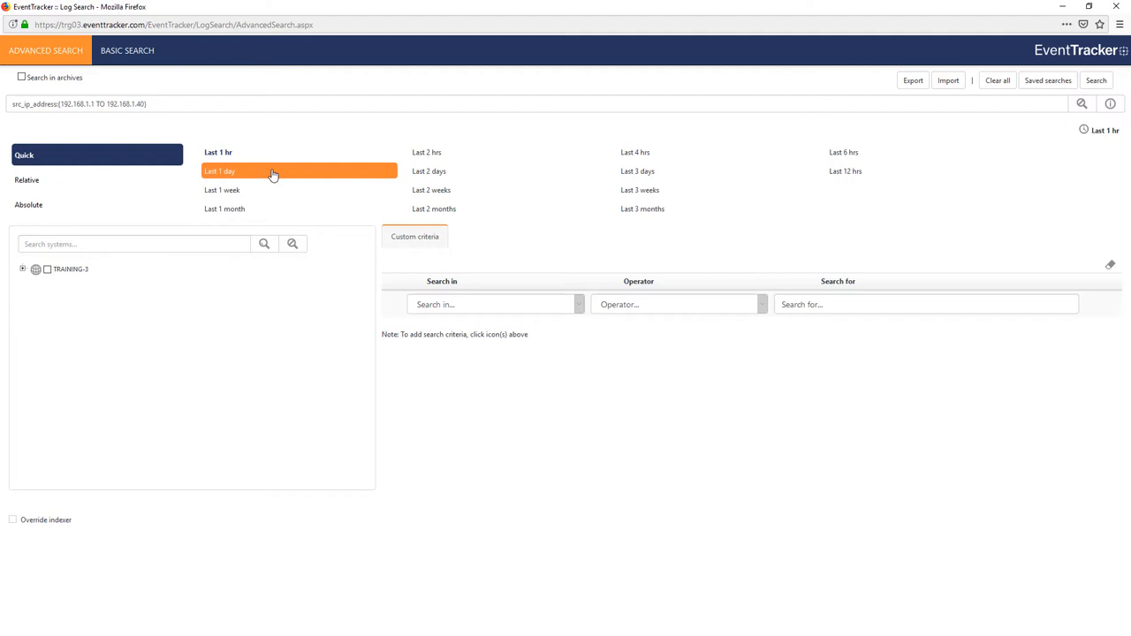
pyautogui.click(273, 174)
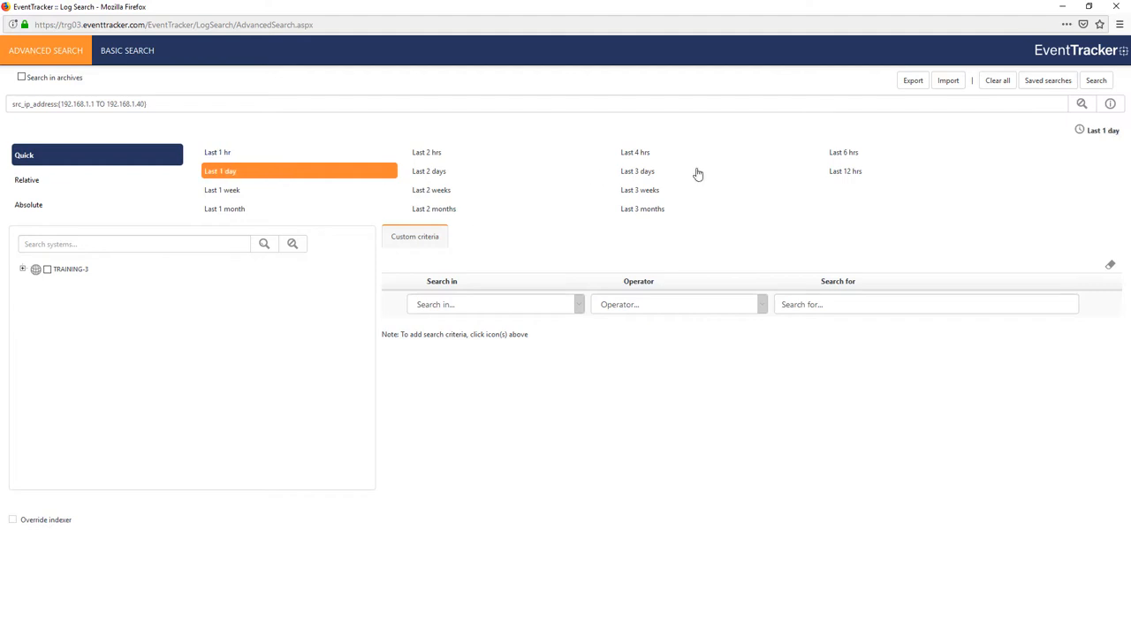
pyautogui.click(1095, 81)
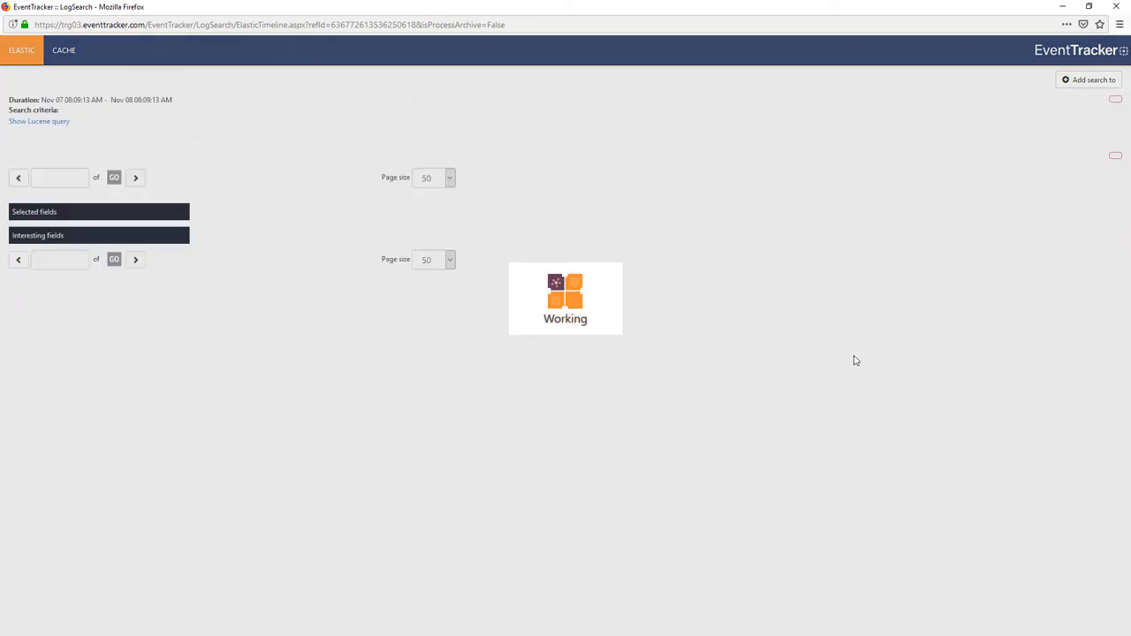
# Step: List the src_ip_address values among the interesting fields to check them against the queried IP range
pyautogui.scroll(-15, 532, 519)
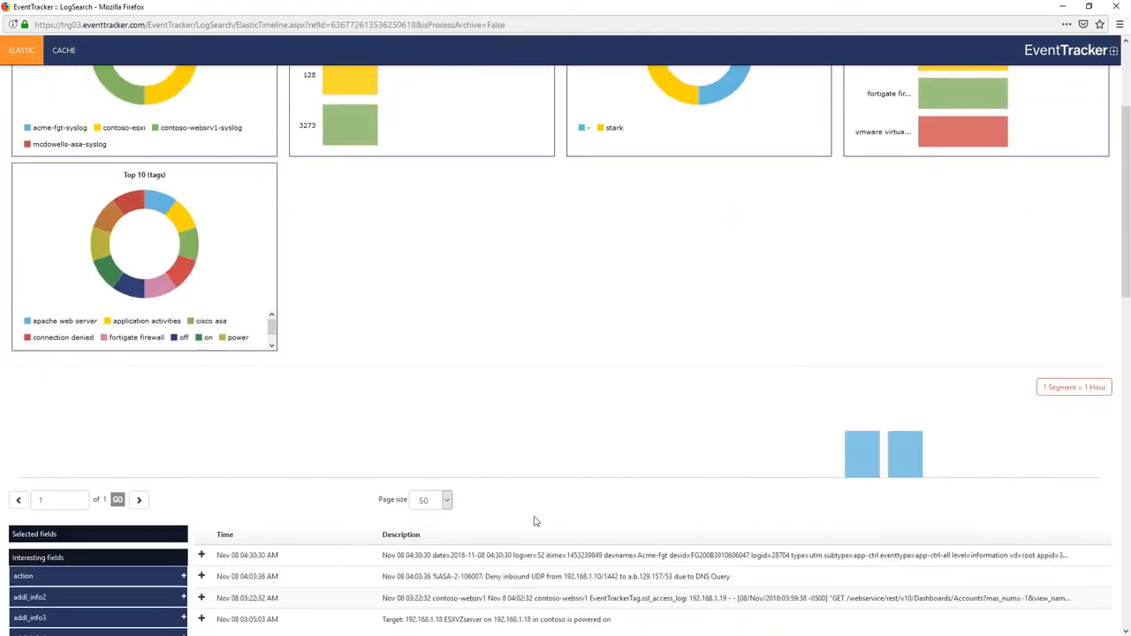
pyautogui.scroll(-3, 533, 519)
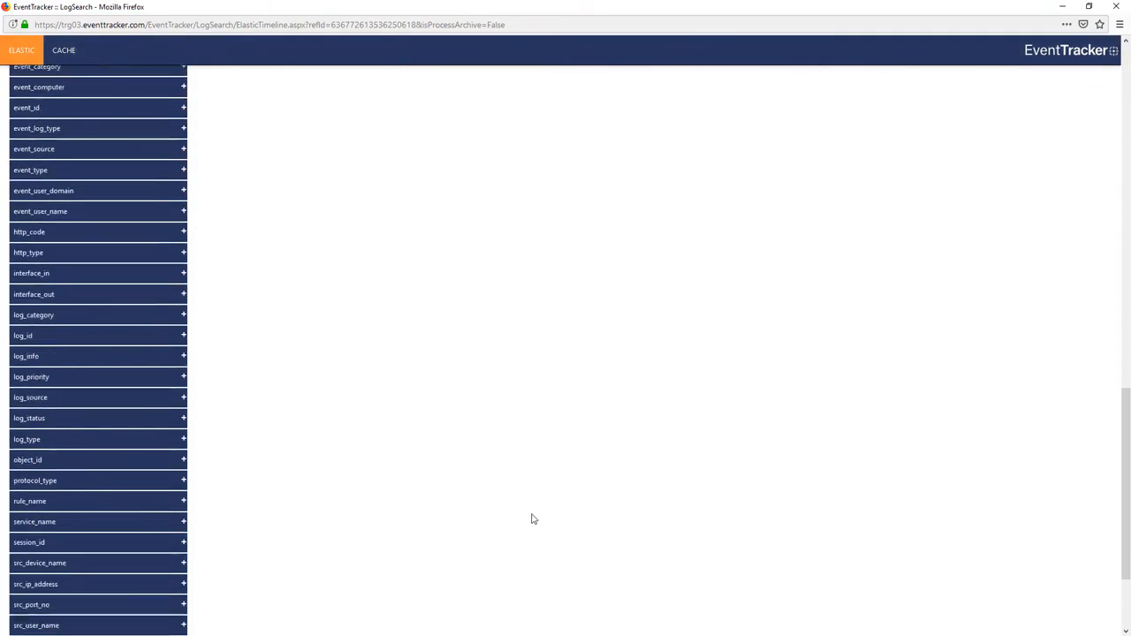
pyautogui.click(51, 465)
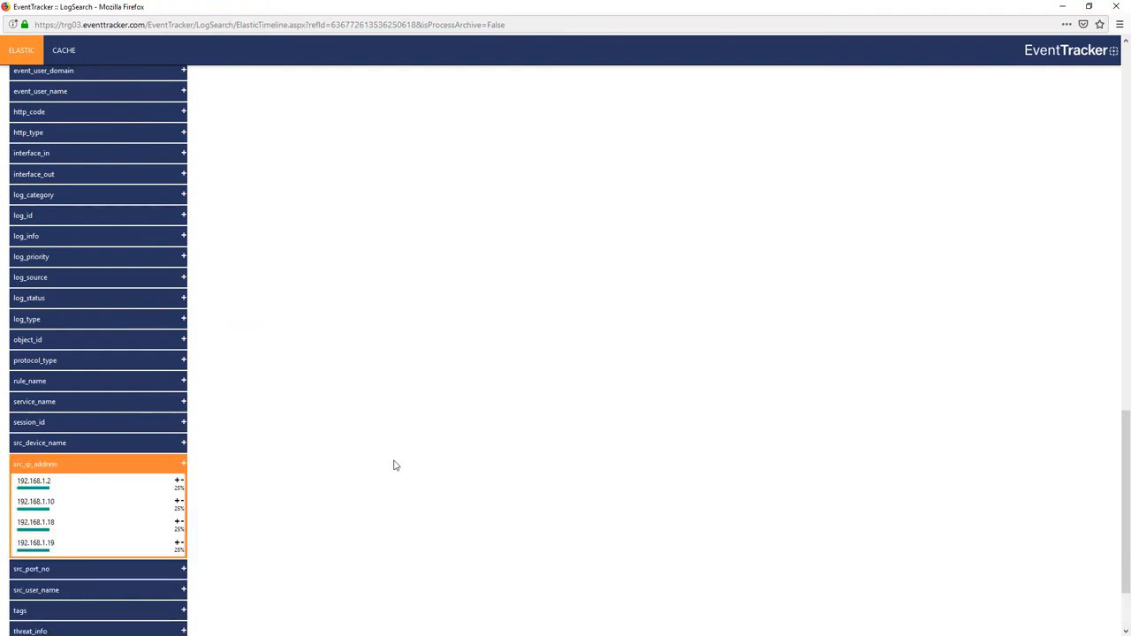
pyautogui.scroll(15, 734, 405)
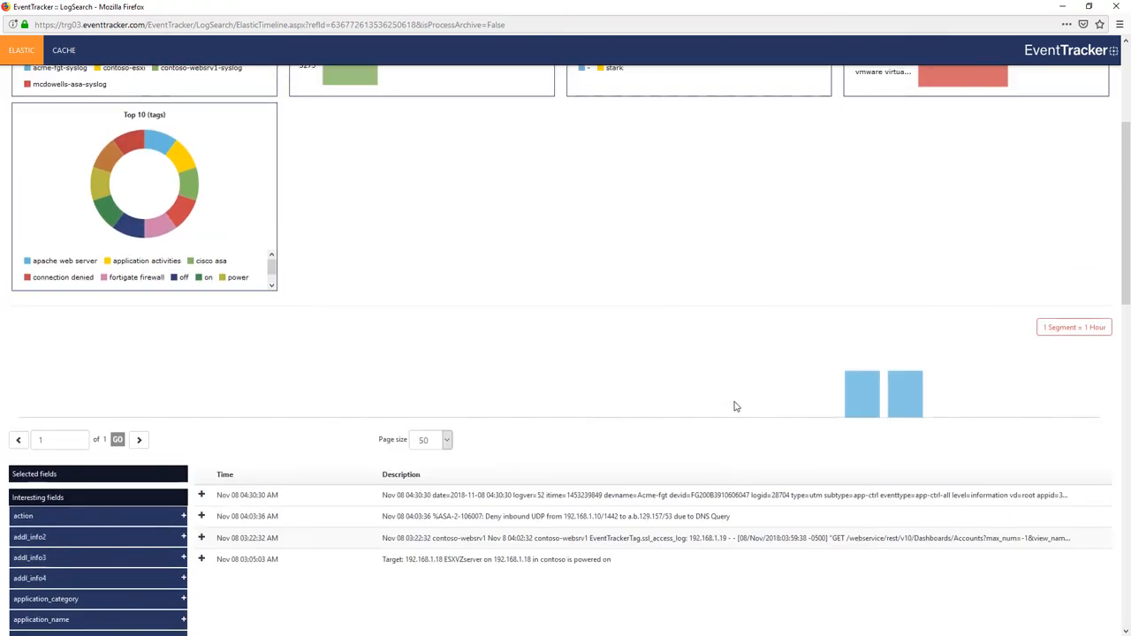
pyautogui.scroll(3, 734, 406)
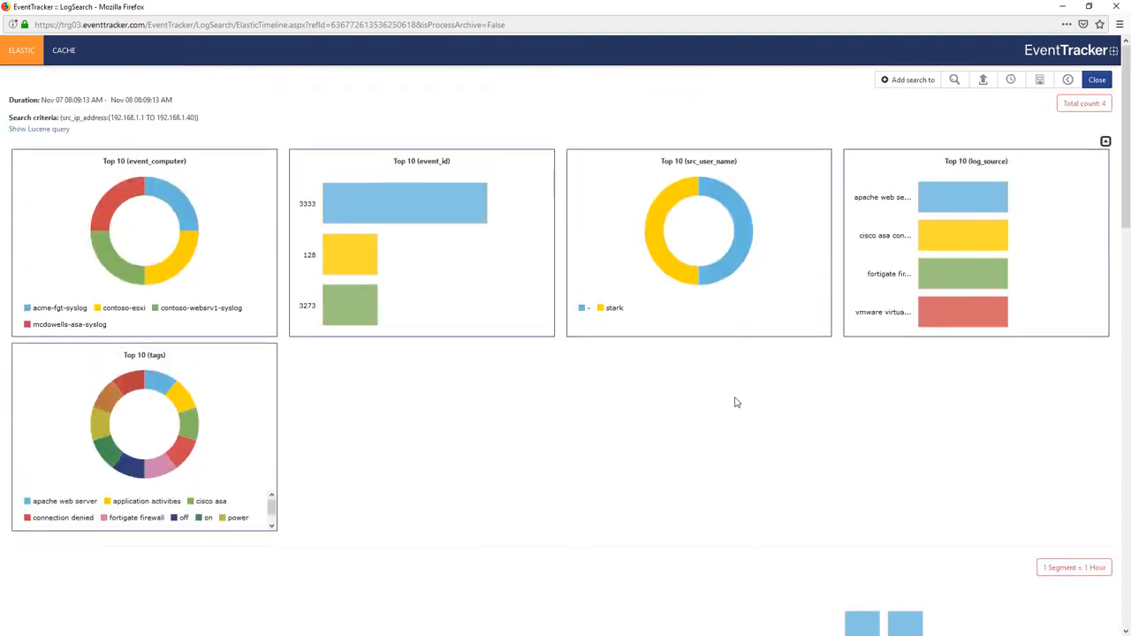
# Step: Return to the advanced search and run the comparison query session_duration:>60 over the last 1 day
pyautogui.click(1066, 80)
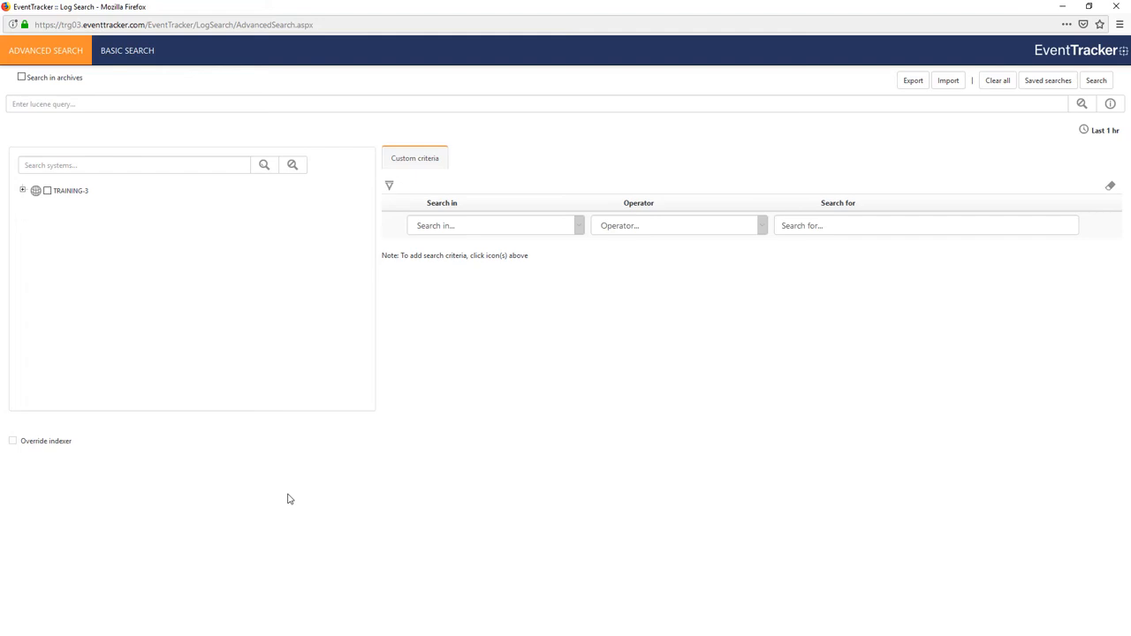
pyautogui.click(92, 103)
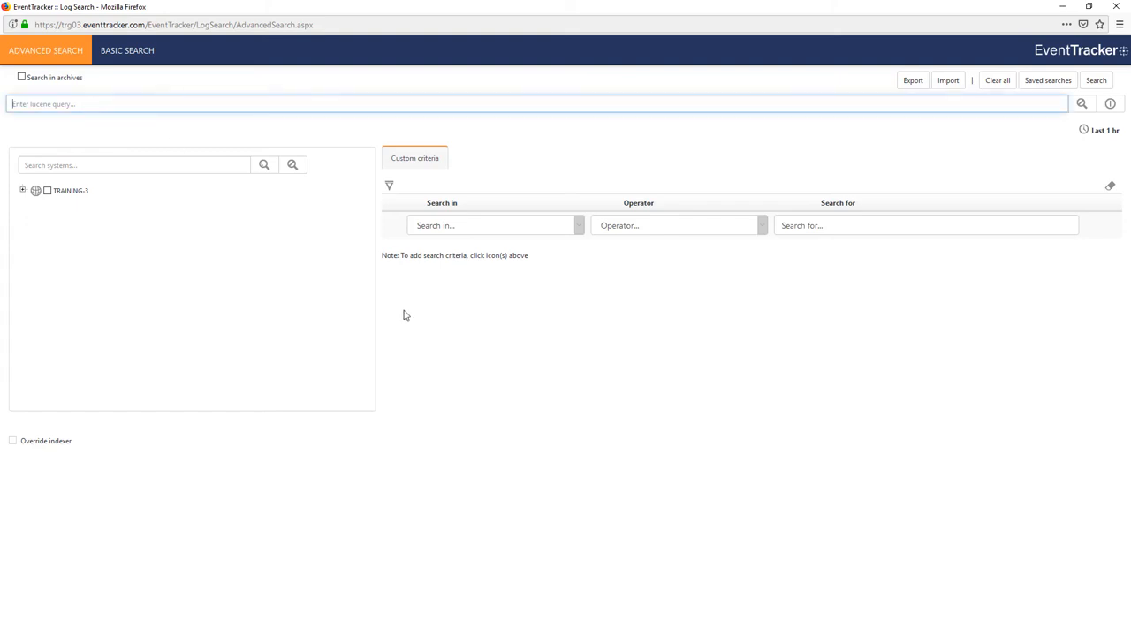
pyautogui.write('session_duration:>60')
pyautogui.click(1100, 131)
pyautogui.click(284, 172)
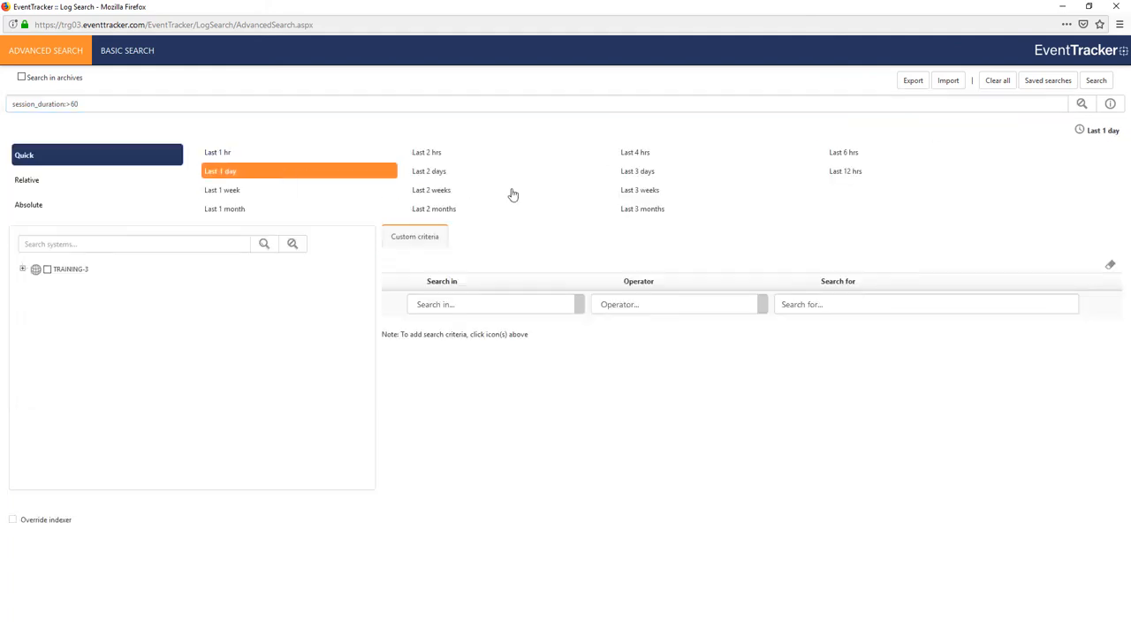
pyautogui.click(1096, 80)
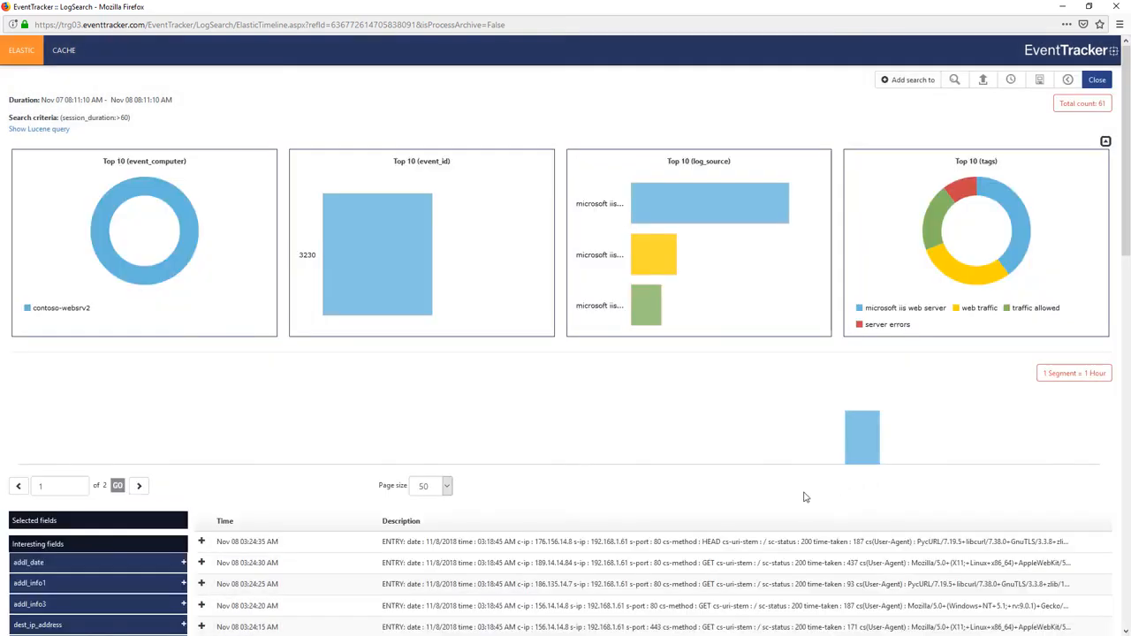
# Step: Check the session_duration value in the first log entry's details and list all session_duration values among the interesting fields
pyautogui.scroll(-2, 442, 397)
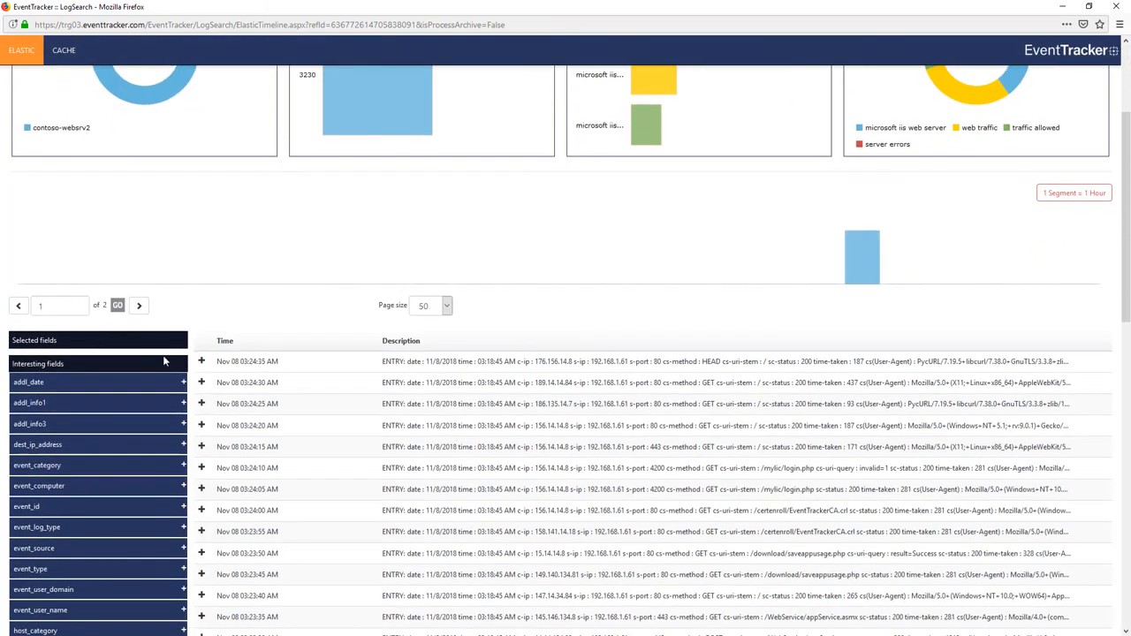
pyautogui.click(201, 363)
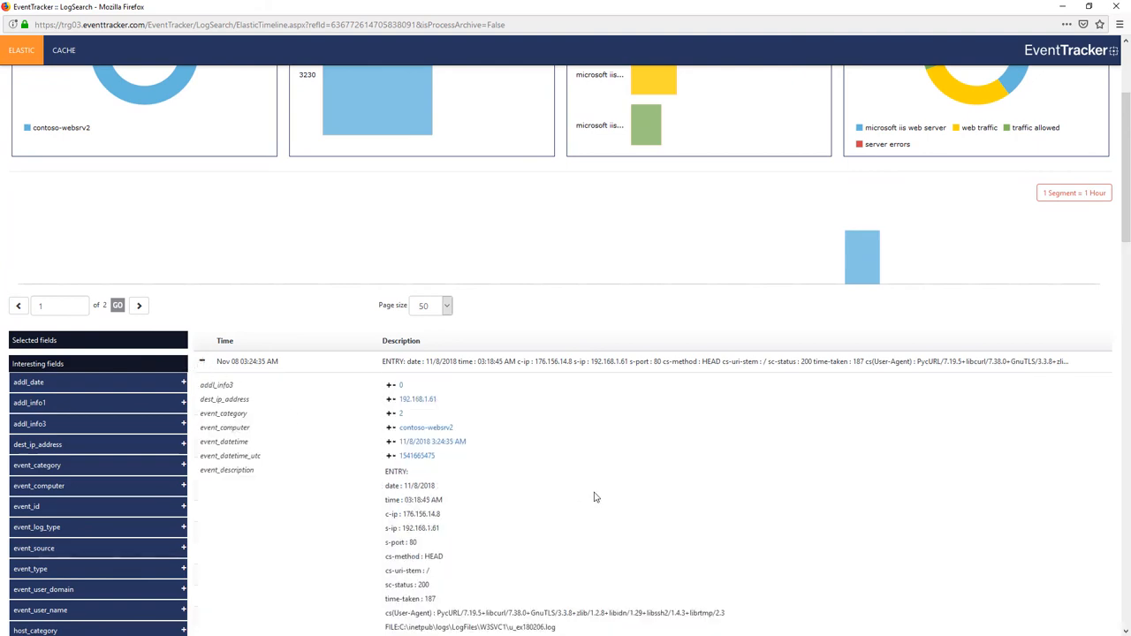
pyautogui.scroll(-2, 591, 494)
pyautogui.scroll(-3, 591, 494)
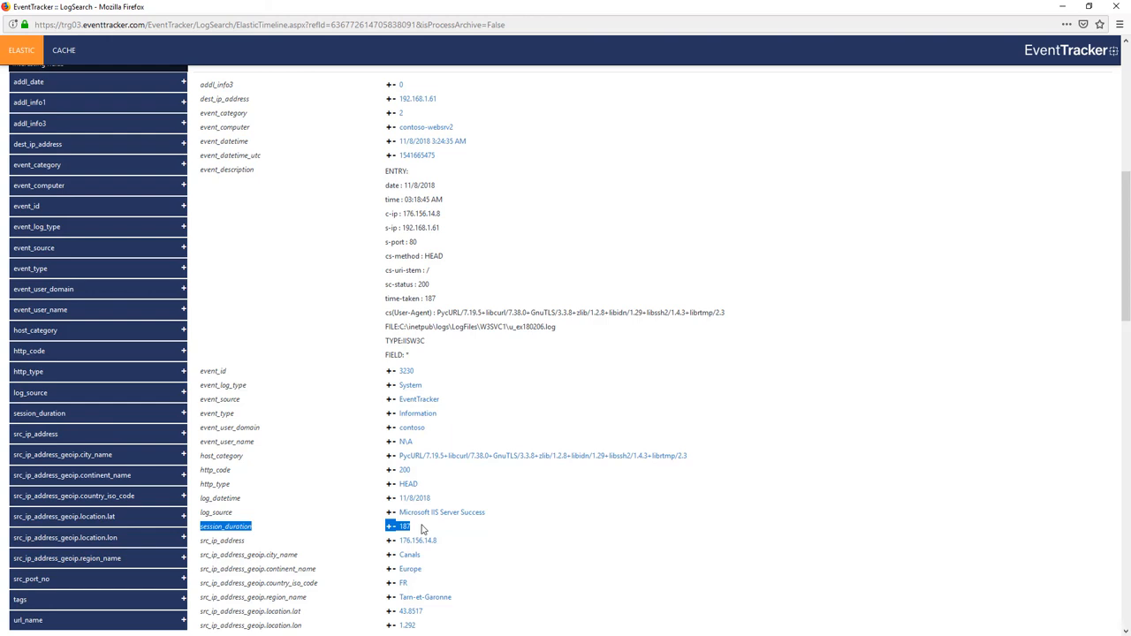
pyautogui.click(21, 412)
pyautogui.scroll(-1, 62, 456)
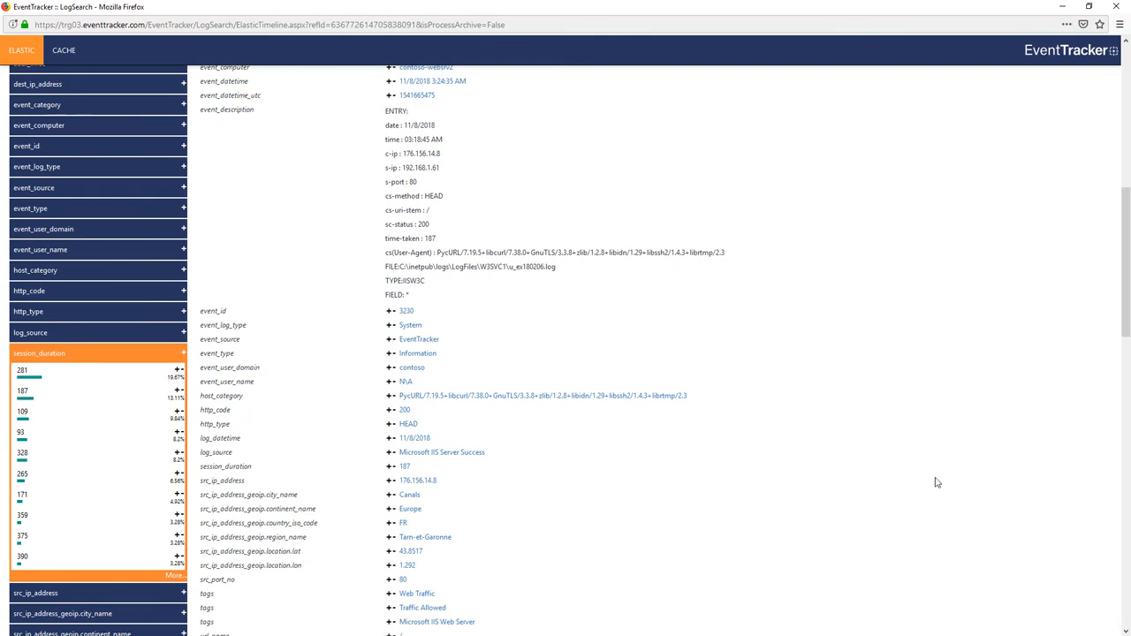
pyautogui.scroll(10, 935, 479)
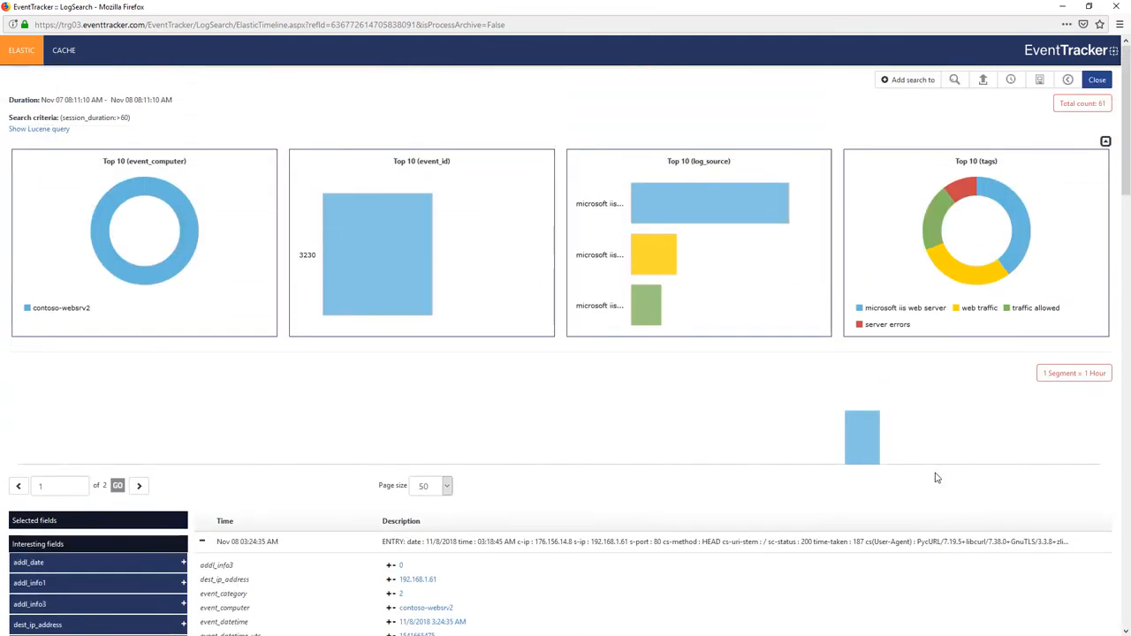